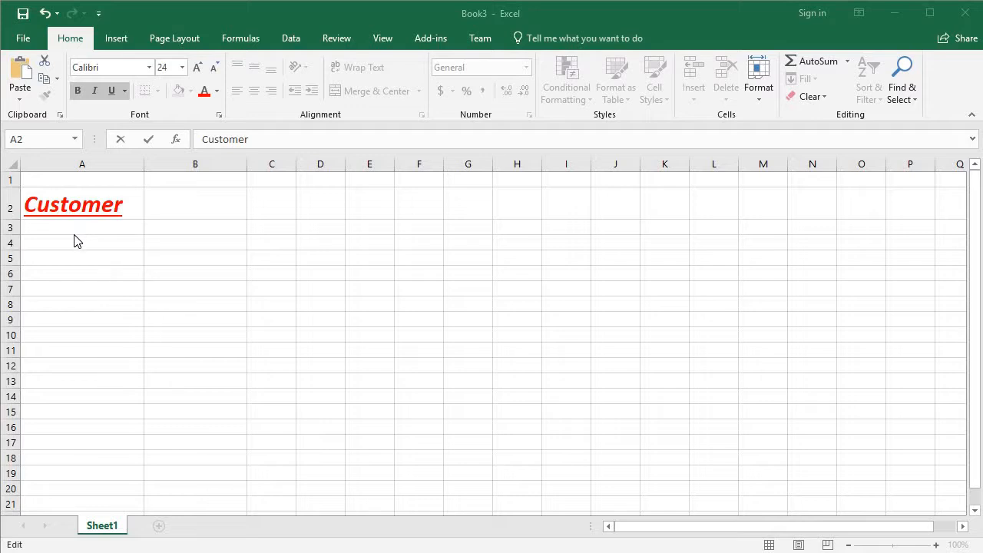
# - Clear the text "Customer" from cell A2
pyautogui.click(72, 232)
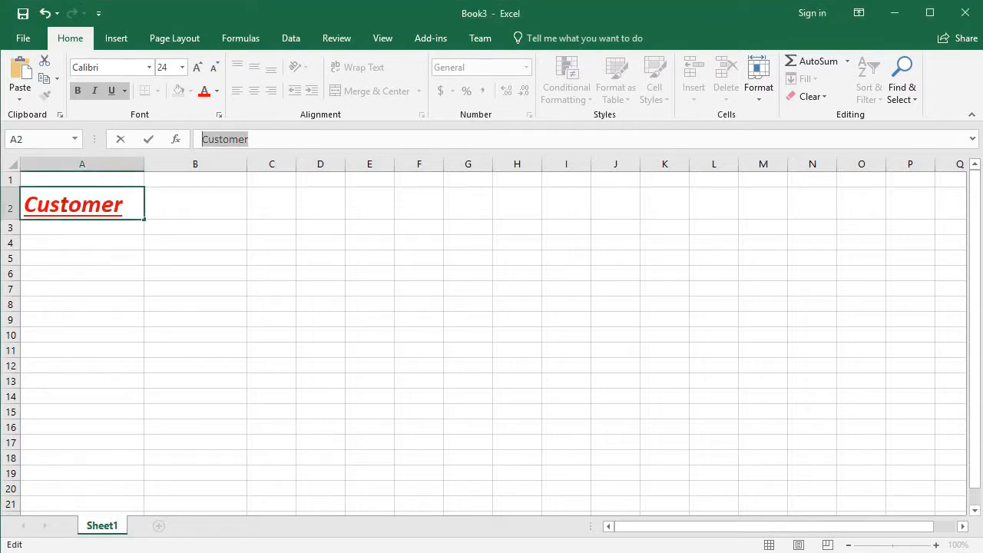
pyautogui.press('BackSpace')
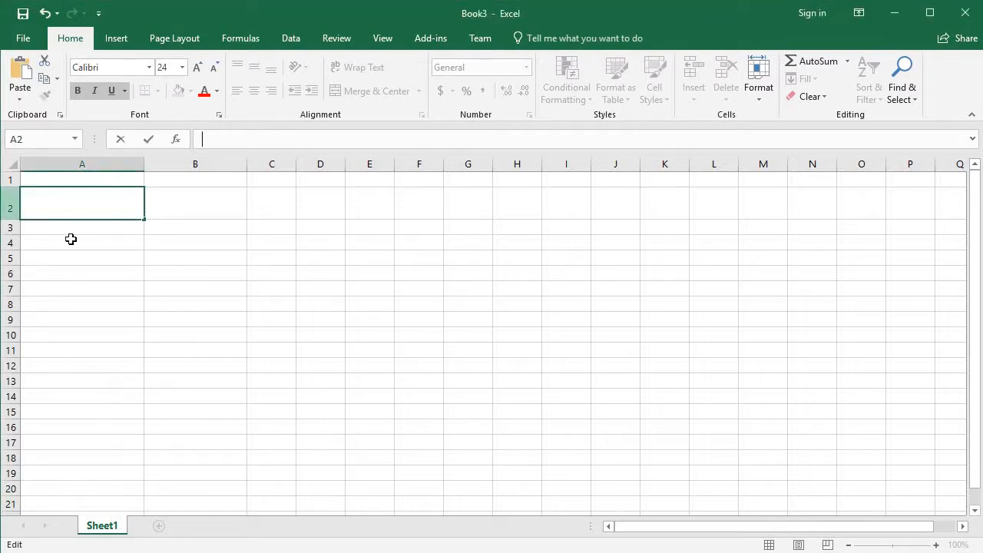
pyautogui.click(74, 241)
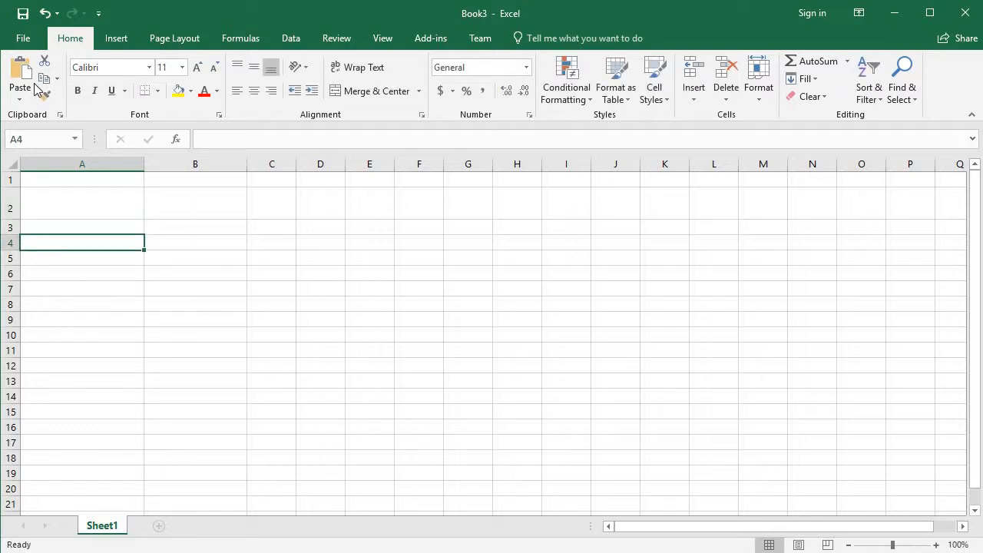
# - Create a new blank workbook
pyautogui.click(23, 37)
pyautogui.click(28, 104)
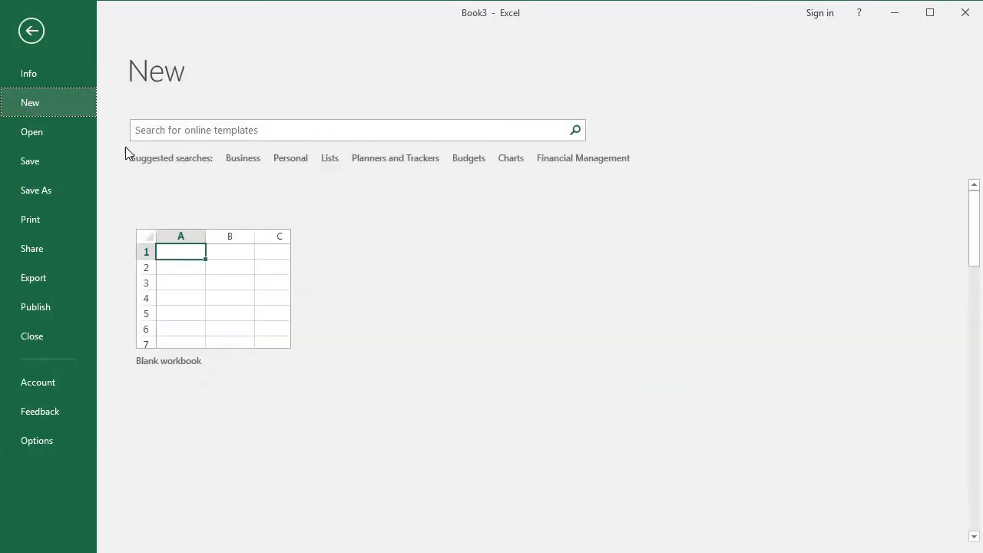
pyautogui.click(193, 265)
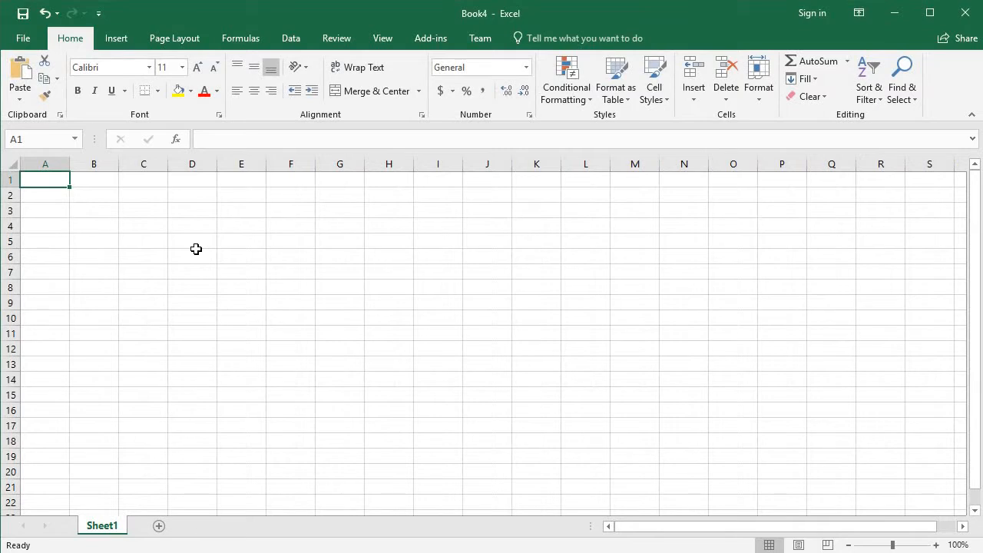
# - Enter the column headings "Inventory ID" in cell A2 and "Name" in cell B2
pyautogui.click(60, 195)
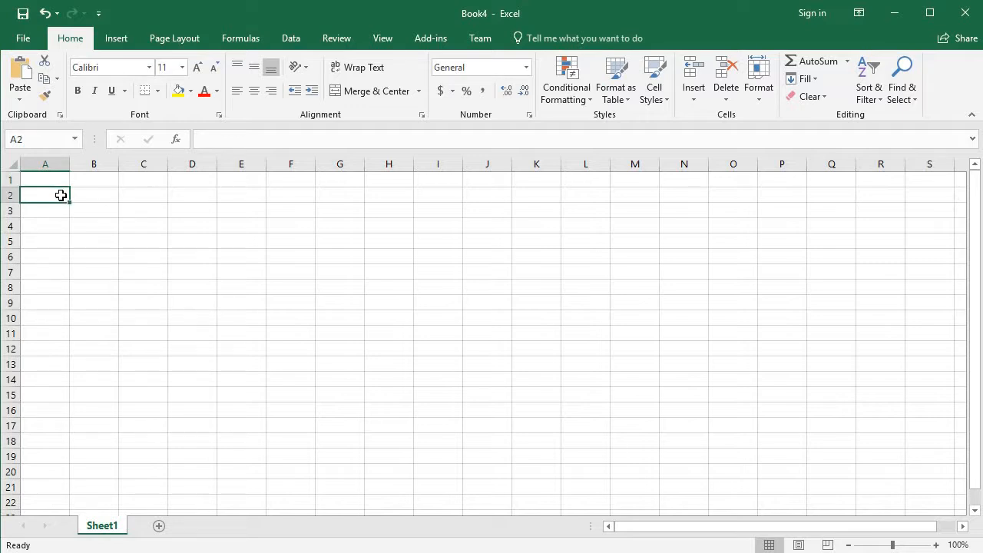
pyautogui.write('In')
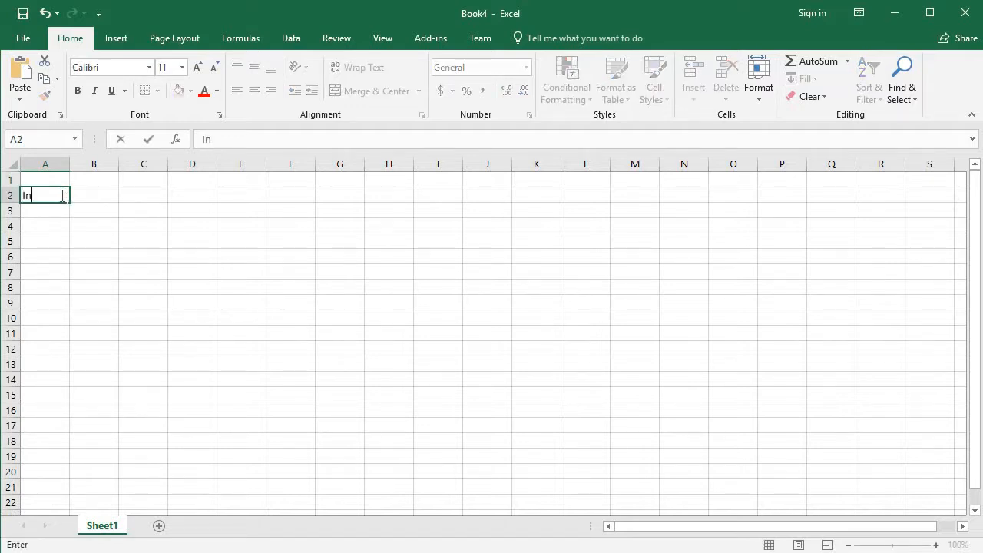
pyautogui.write('ventory ID')
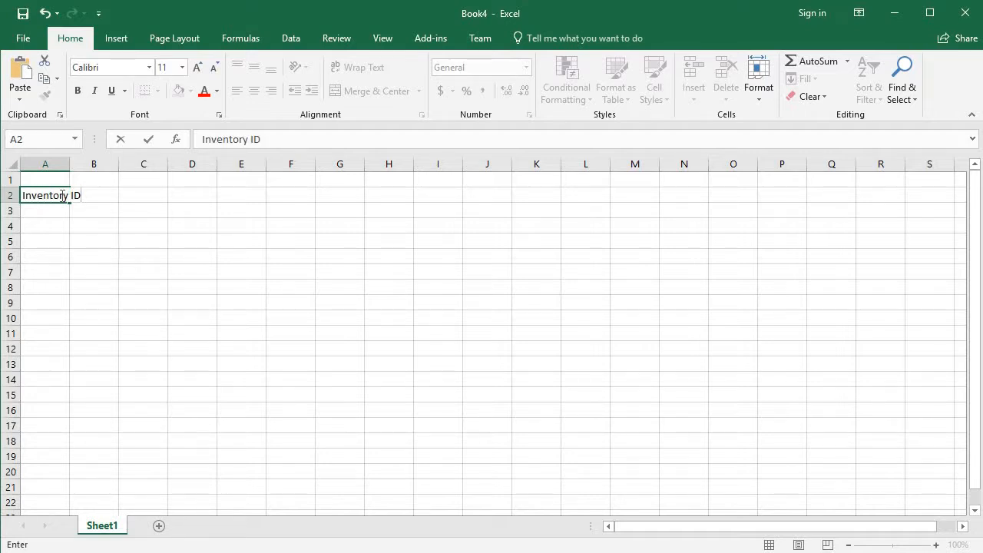
pyautogui.press('Return')
pyautogui.click(61, 195)
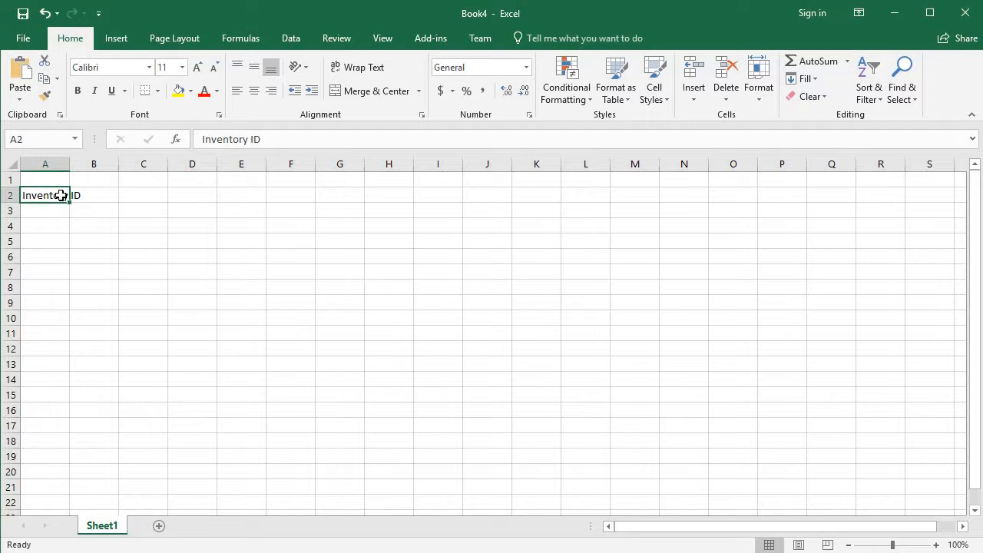
pyautogui.press('Right')
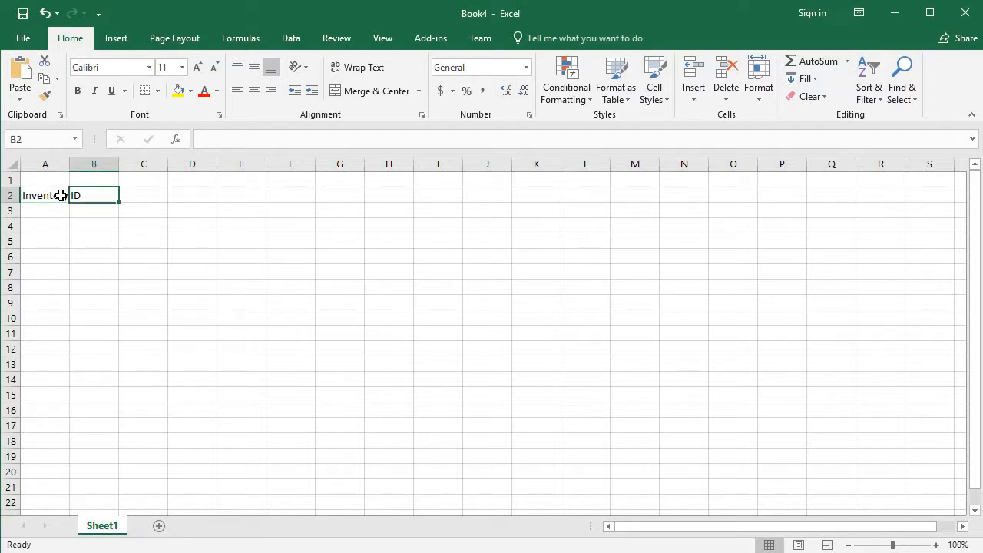
pyautogui.write('Name')
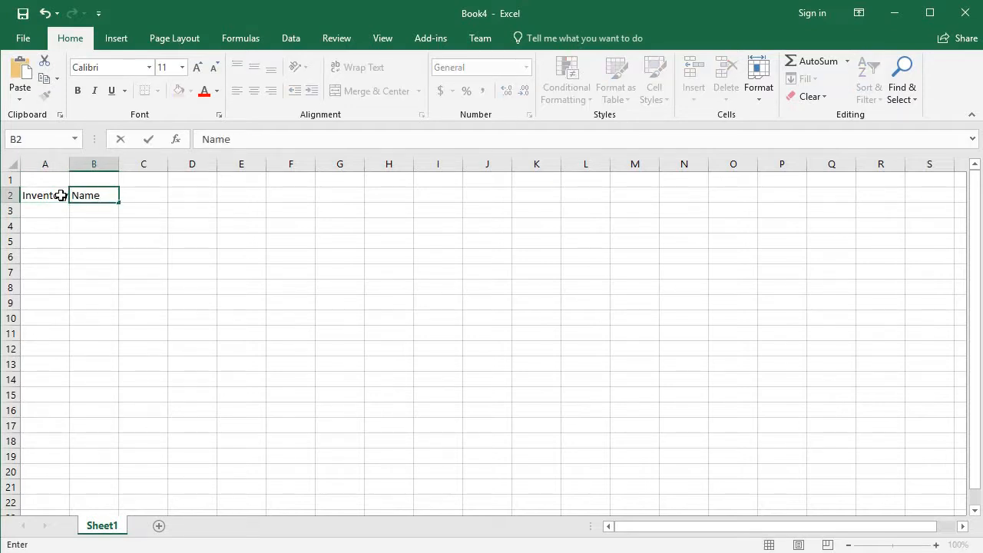
pyautogui.press('Return')
# - Add the headings "Description", "Unit price" and "Quantity" in cells C2, D2 and E2
pyautogui.press('Up')
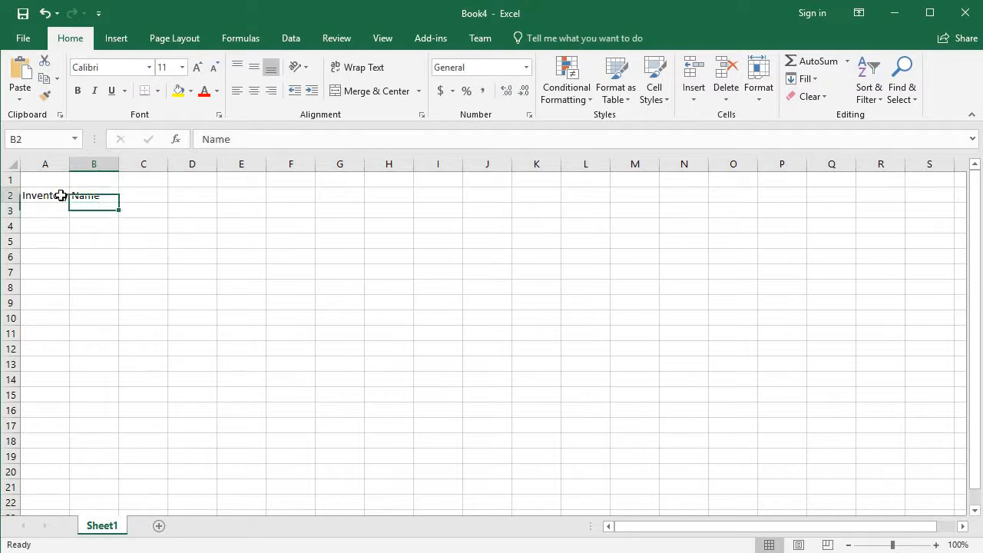
pyautogui.press('Right')
pyautogui.write('De')
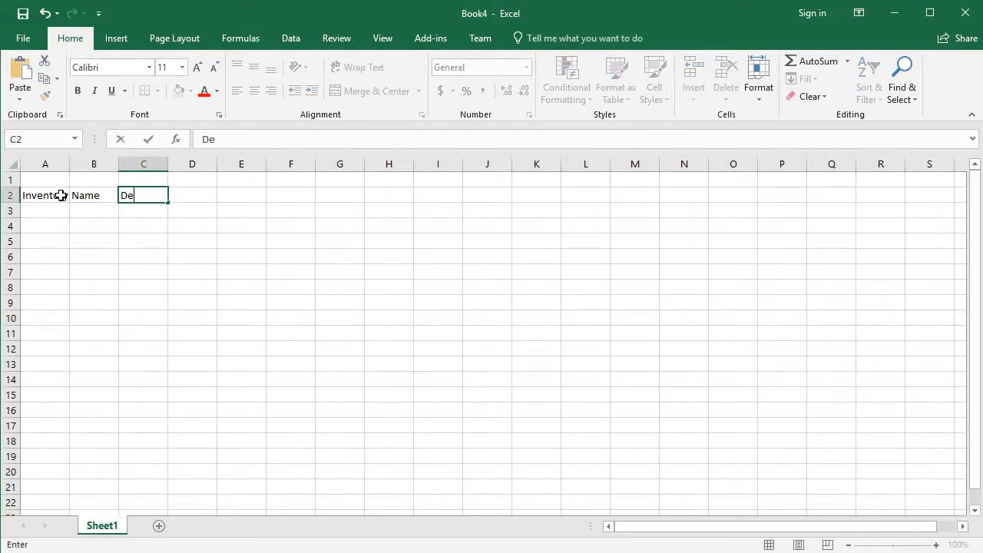
pyautogui.write('scription')
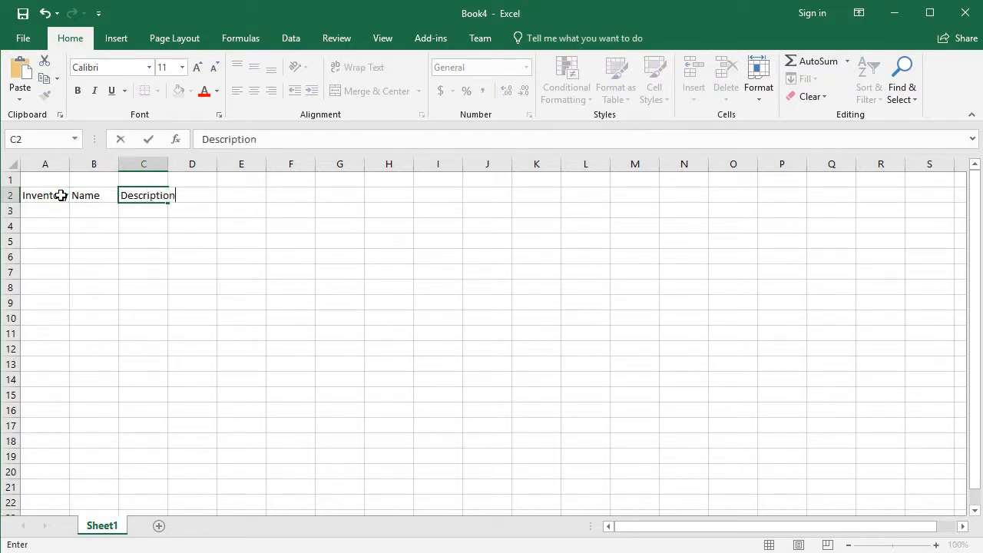
pyautogui.press('Tab')
pyautogui.write('Uni')
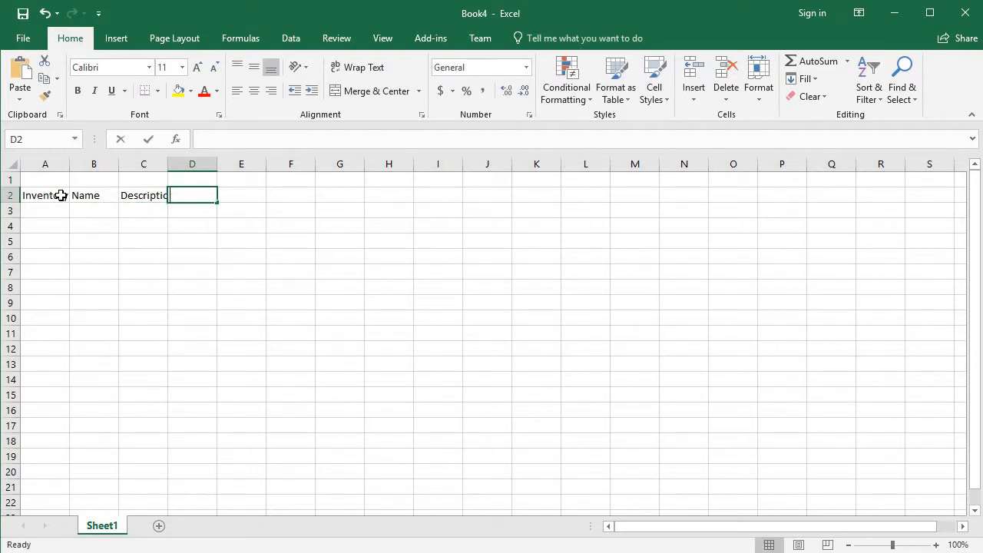
pyautogui.write('t price')
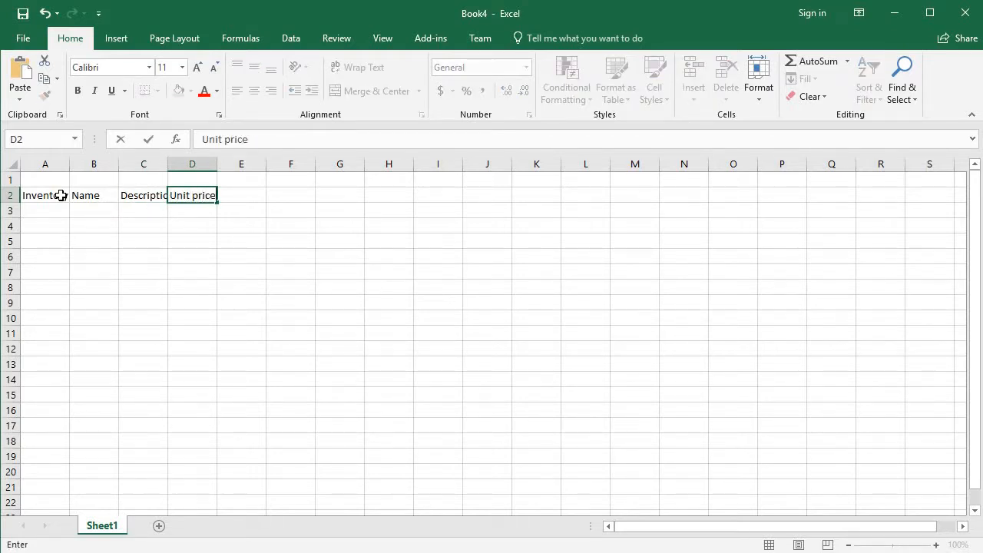
pyautogui.press('Tab')
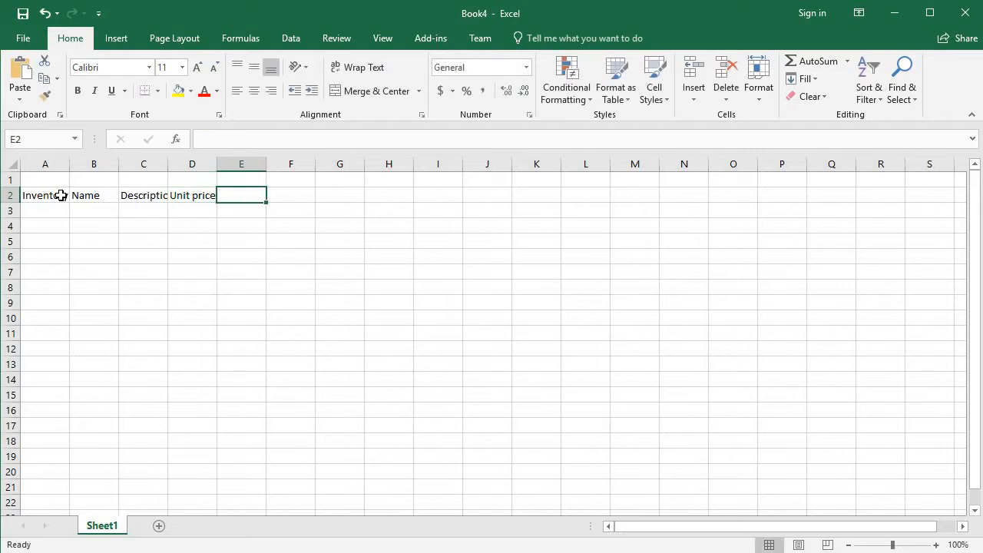
pyautogui.write('Qua')
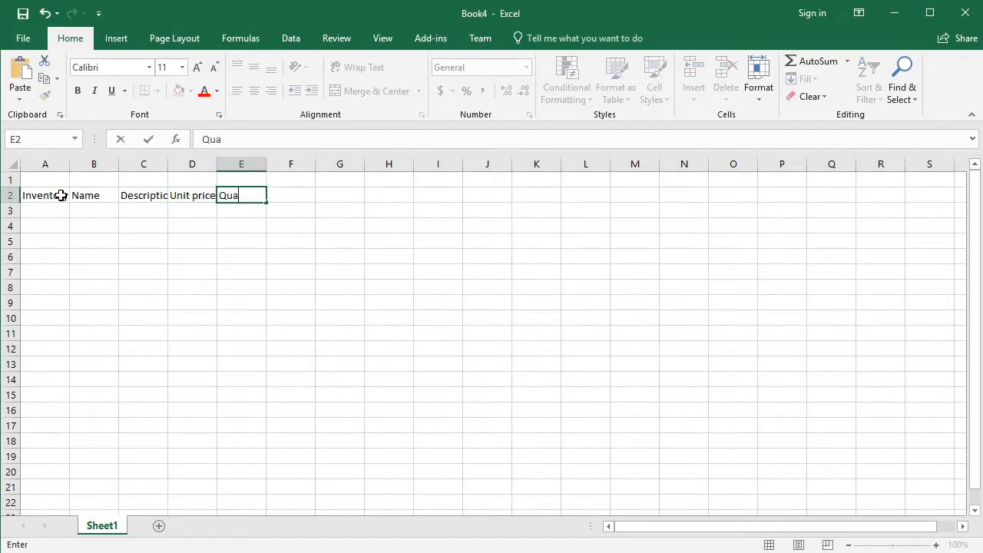
pyautogui.write('ntity')
pyautogui.press('Tab')
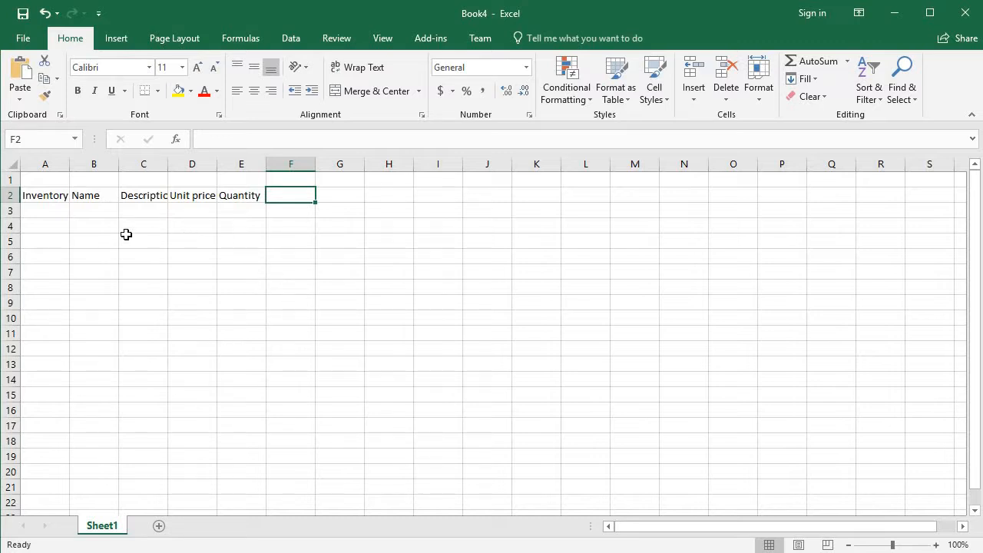
# - Widen columns A, C and D so their headings fit fully within the cells
pyautogui.moveTo(69, 165); pyautogui.dragTo(101, 166)
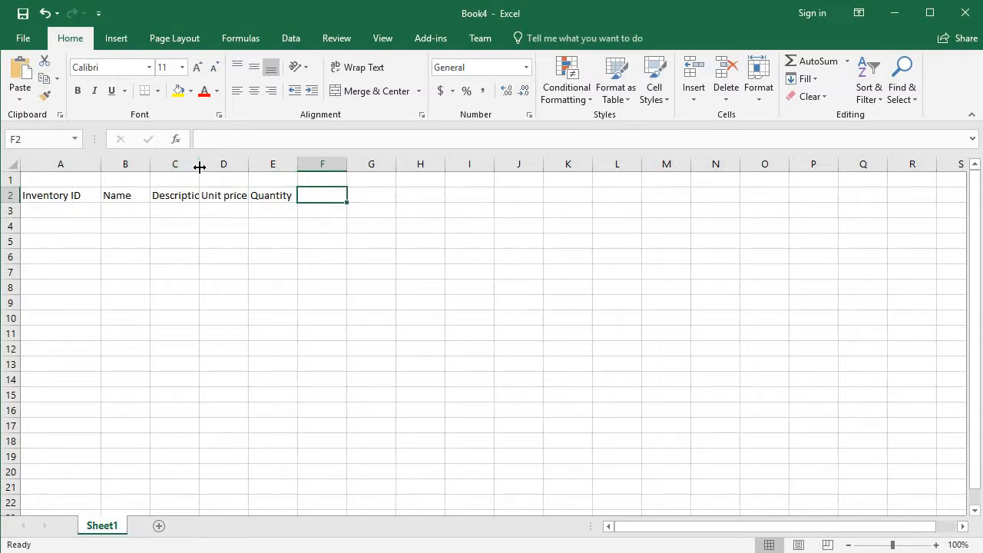
pyautogui.moveTo(200, 166); pyautogui.dragTo(281, 165)
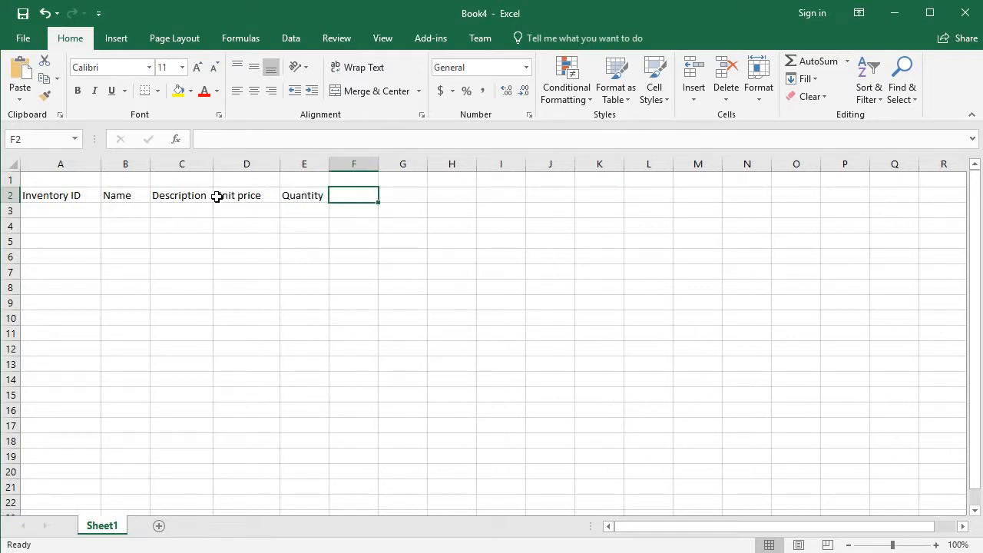
pyautogui.moveTo(213, 163); pyautogui.dragTo(223, 163)
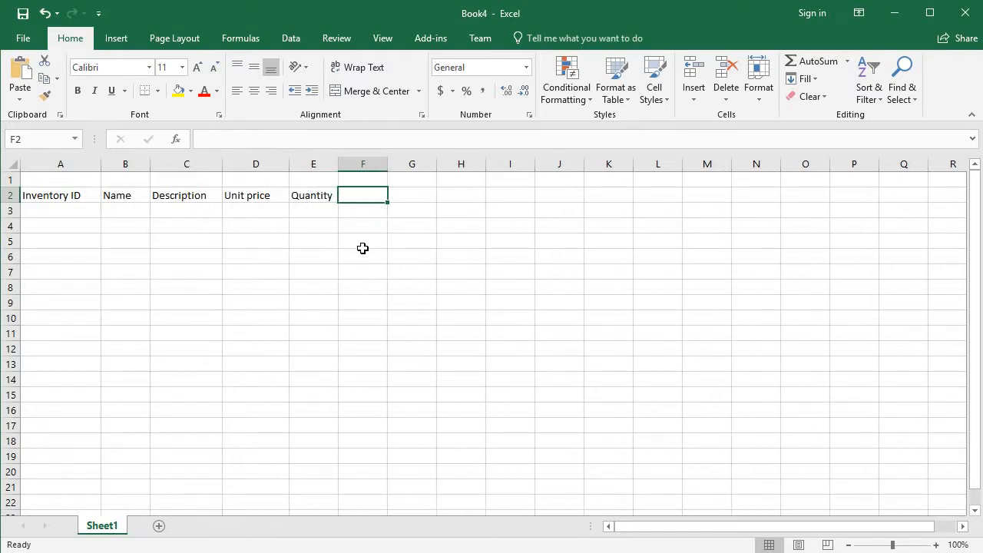
# - Enter 001 as the first inventory ID in cell A3
pyautogui.click(69, 211)
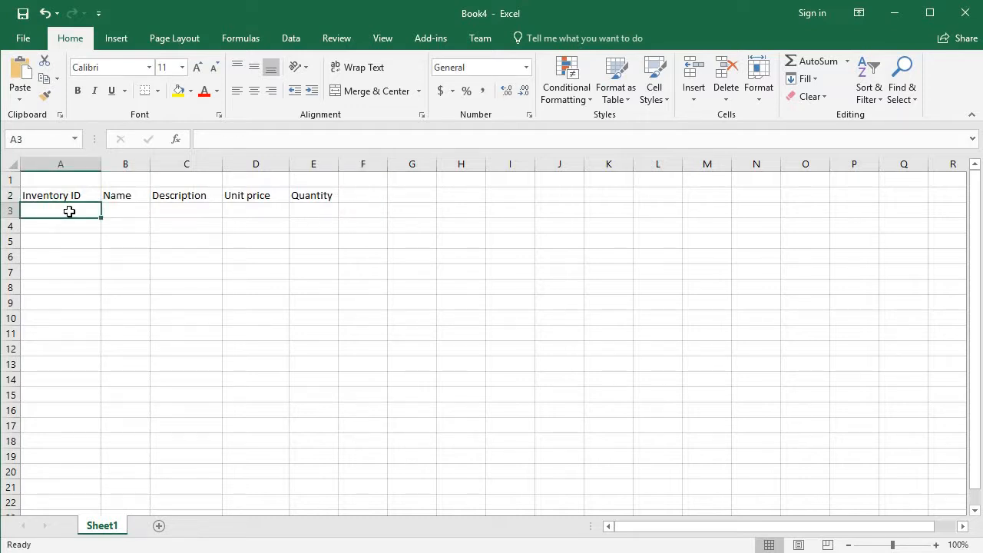
pyautogui.write('001')
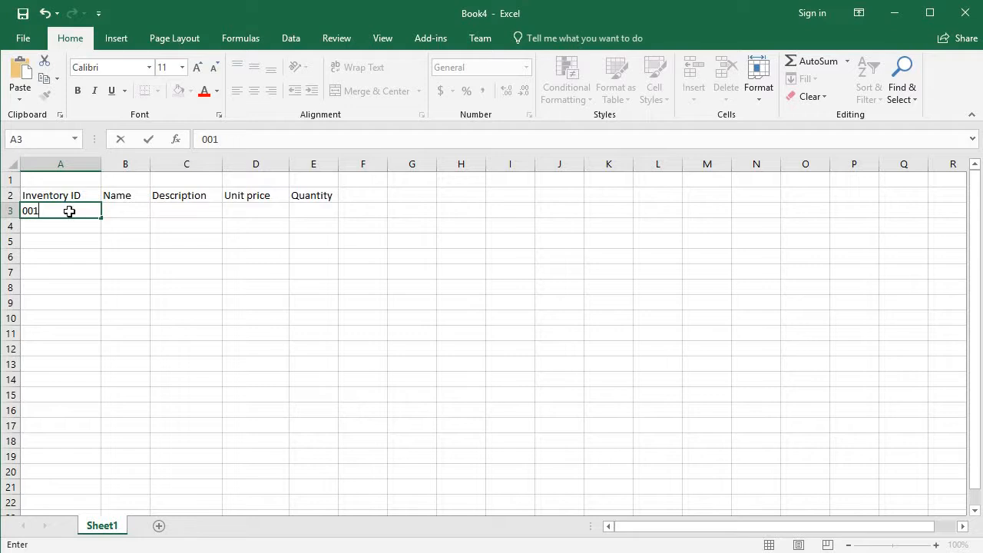
pyautogui.press('Return')
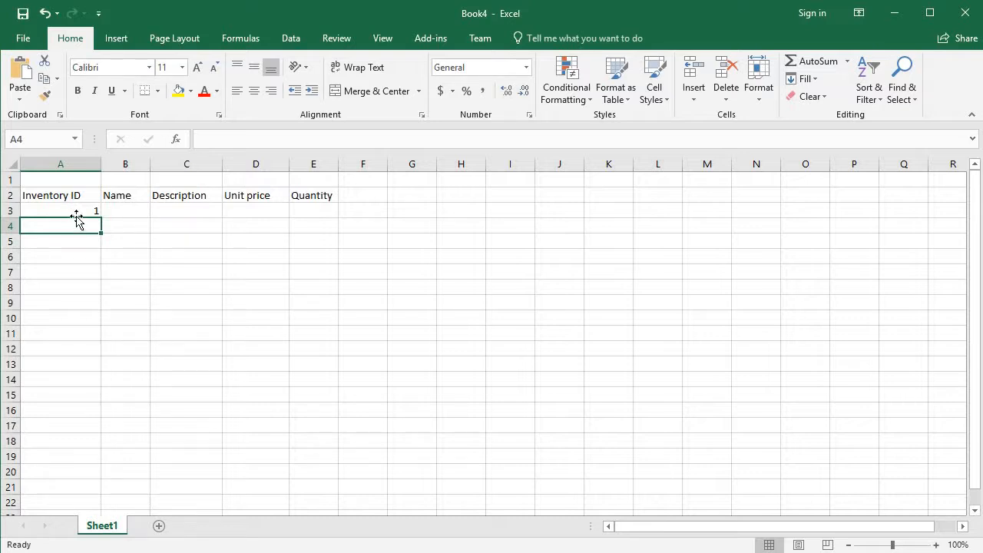
pyautogui.click(68, 209)
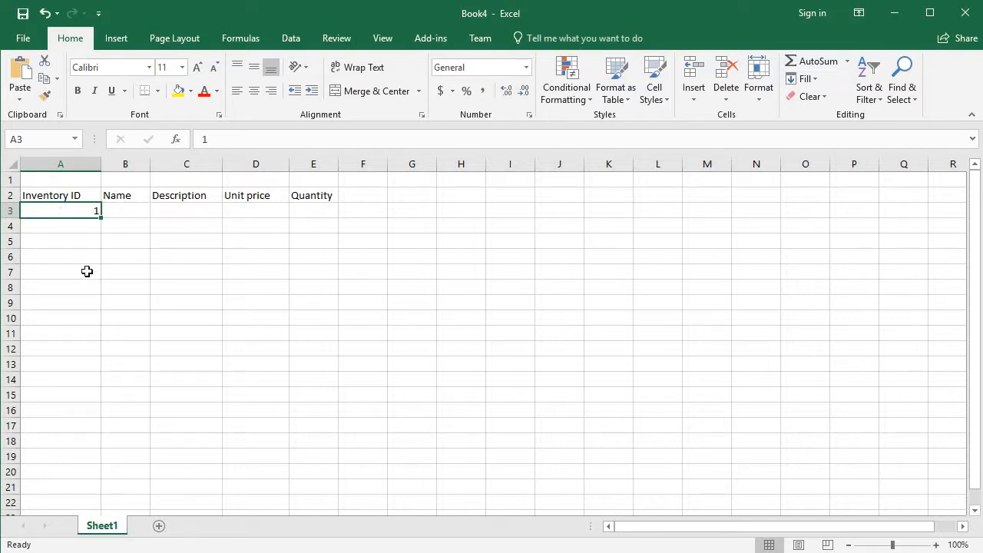
# - Enter the inventory IDs 2, 3, 4 and 5 in cells A4 through A7
pyautogui.click(83, 223)
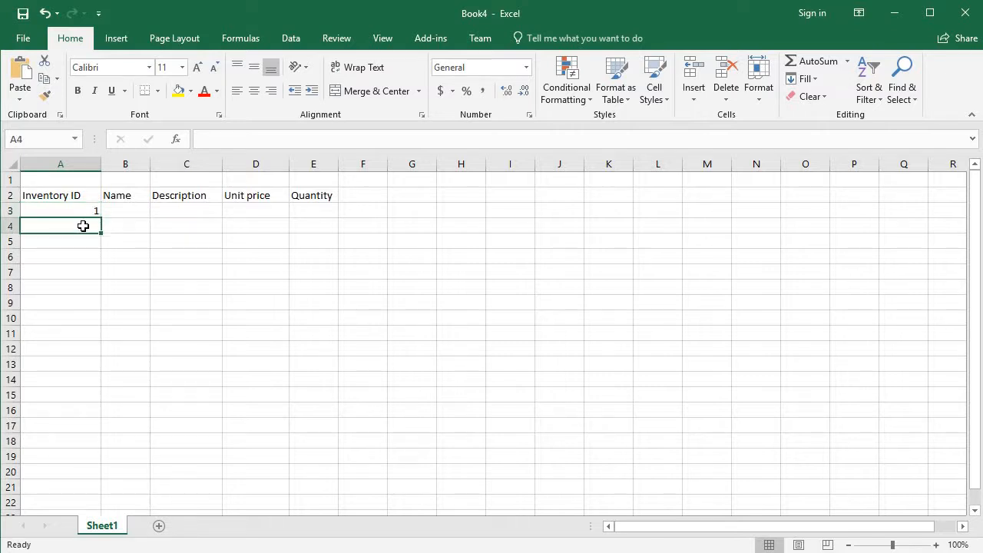
pyautogui.write('2')
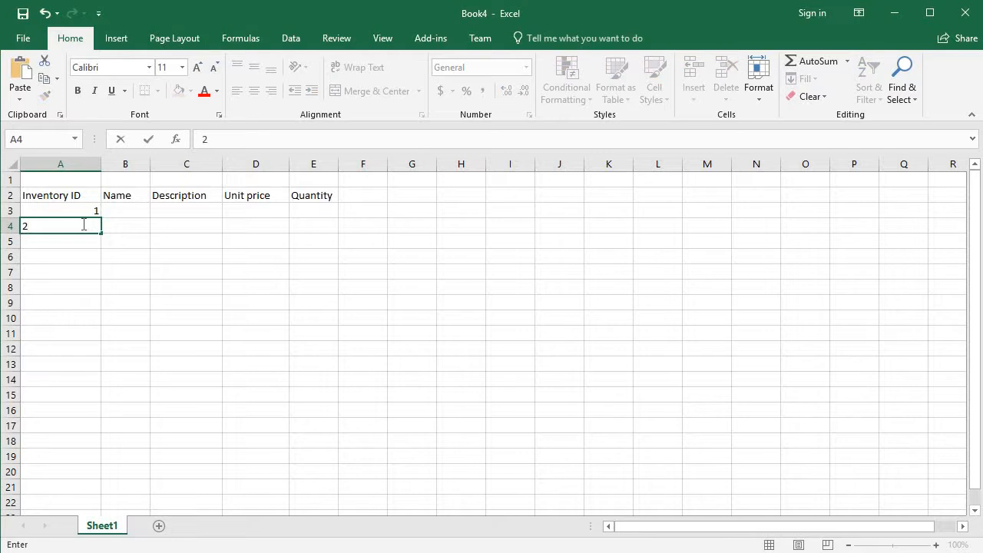
pyautogui.press('Return')
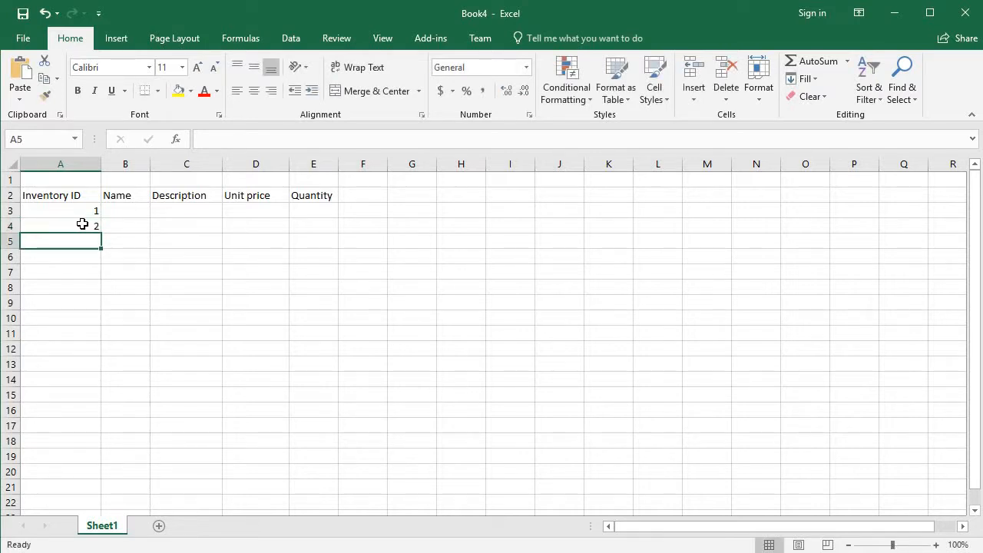
pyautogui.write('3')
pyautogui.press('Return')
pyautogui.write('4')
pyautogui.press('Return')
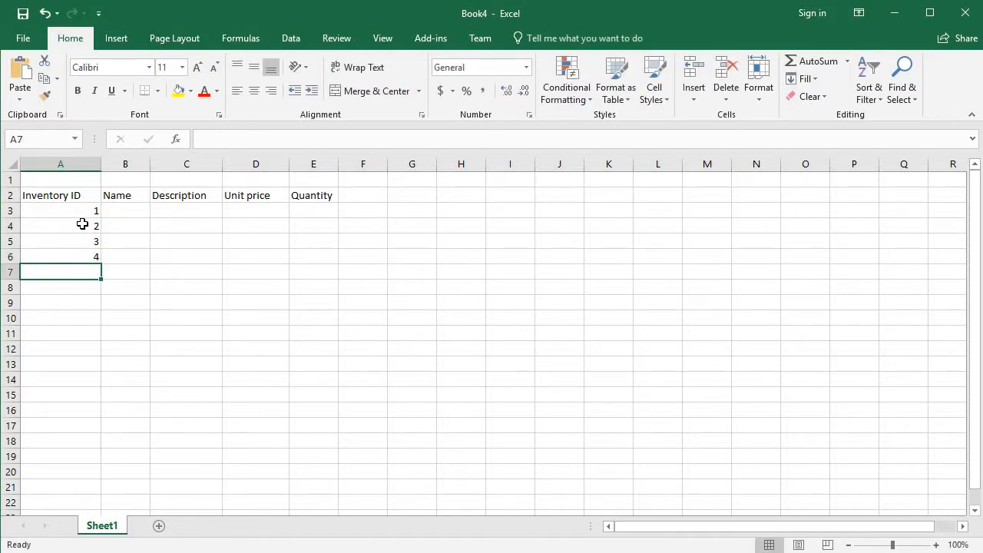
pyautogui.write('5')
pyautogui.press('Return')
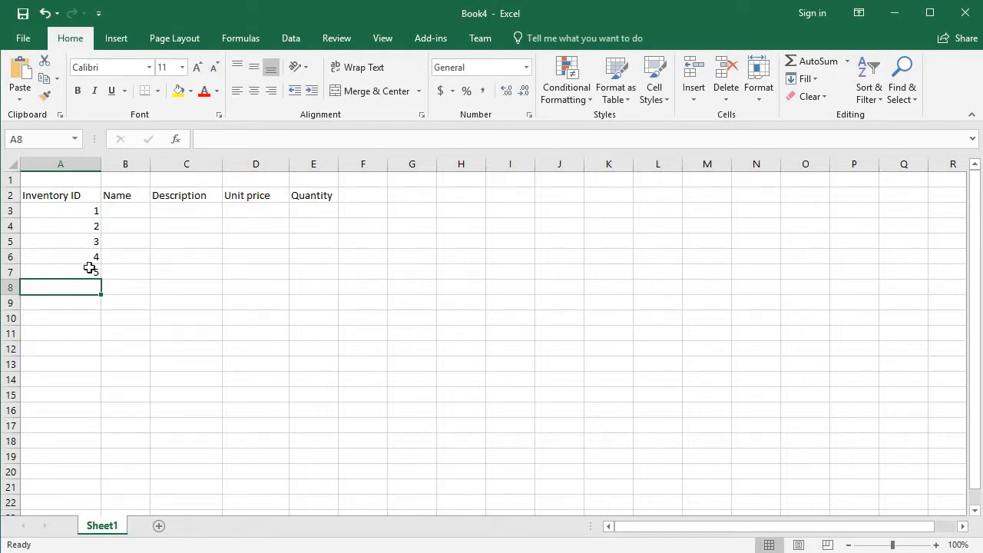
# - Enter the names Tires, Windows, Doors, Seats and Antennae in cells B3 through B7, and widen column B slightly to fit them
pyautogui.click(126, 211)
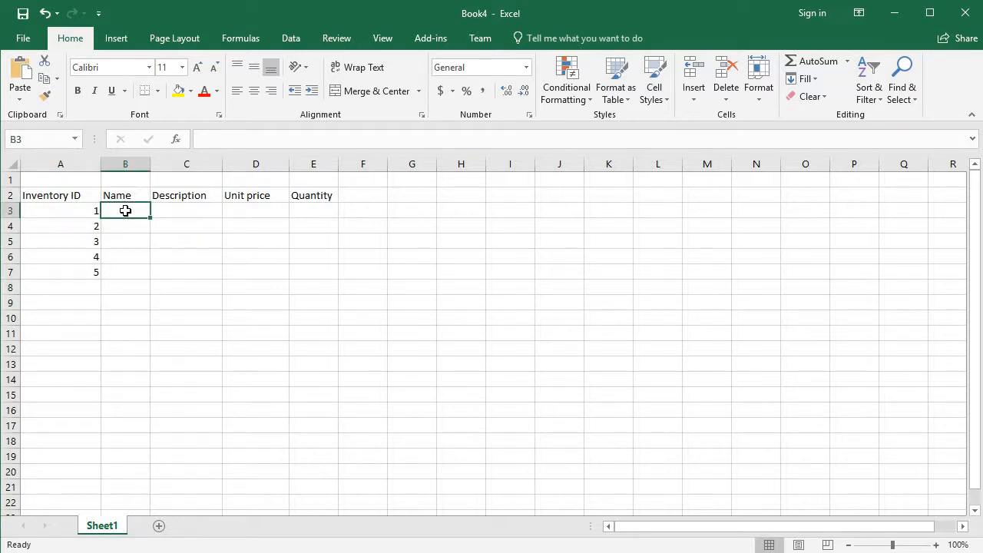
pyautogui.write('Tires')
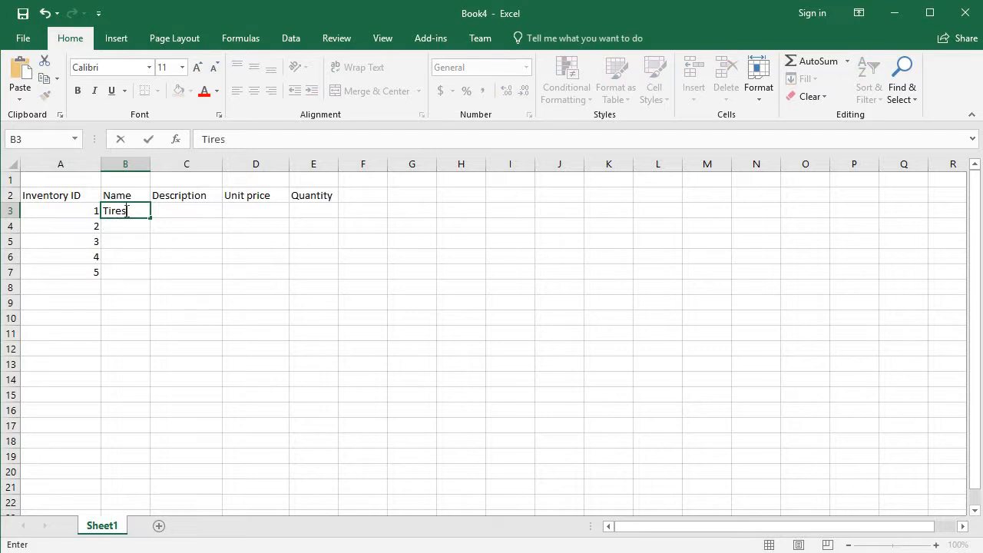
pyautogui.press('Return')
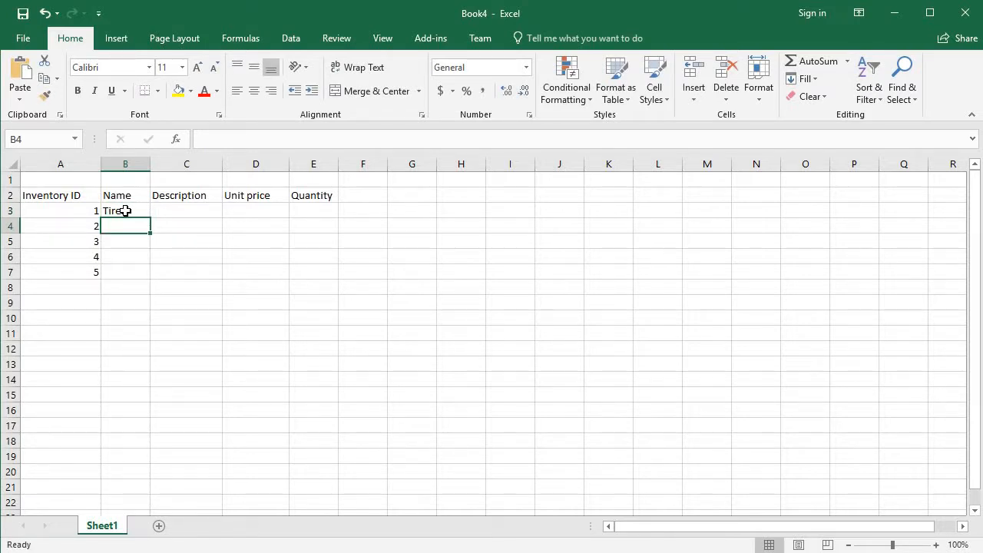
pyautogui.write('Windows')
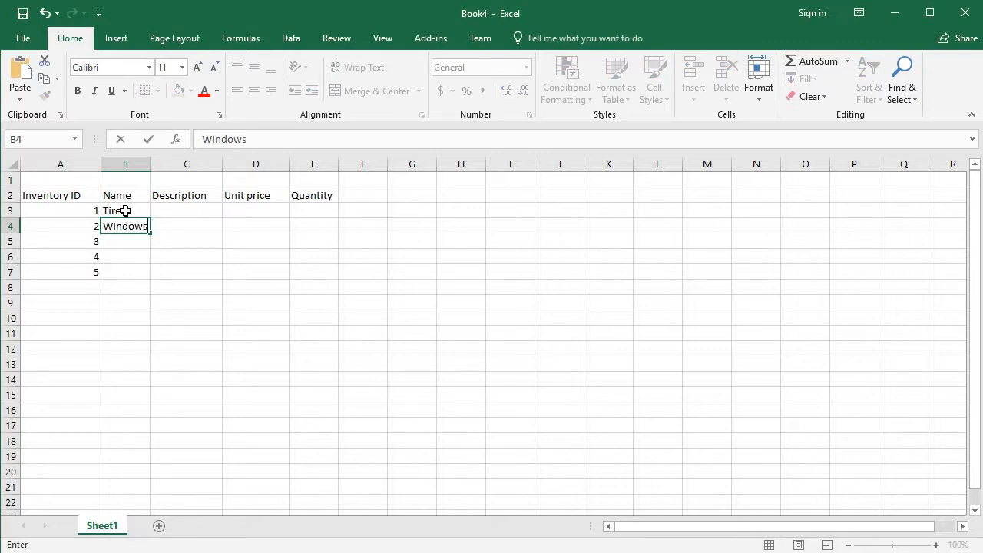
pyautogui.press('Return')
pyautogui.write('Doors')
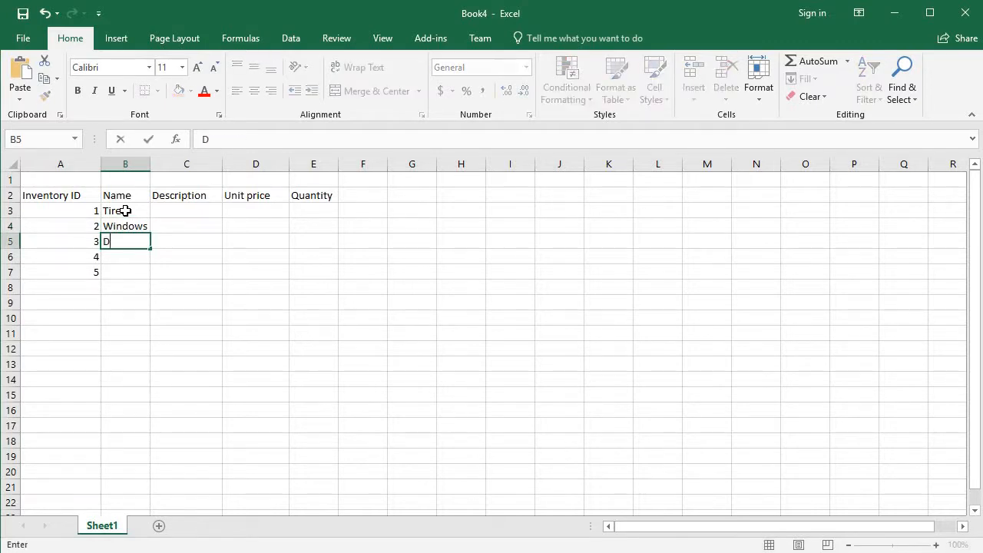
pyautogui.press('Return')
pyautogui.write('Seats')
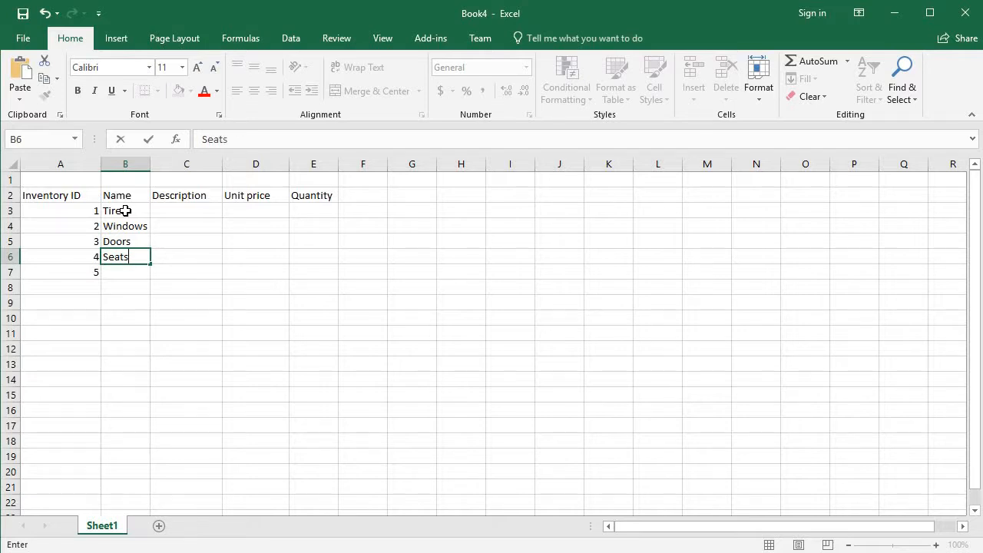
pyautogui.press('Return')
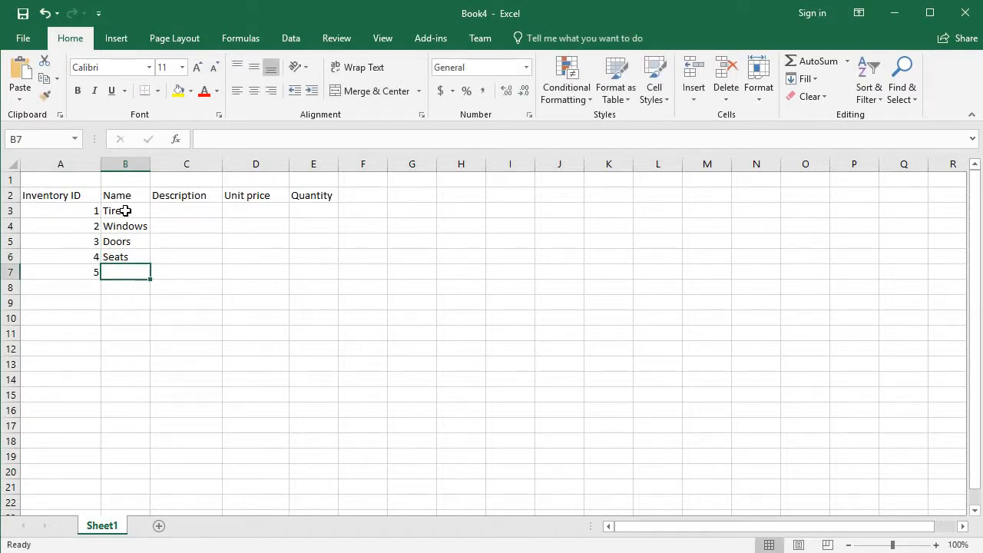
pyautogui.write('Ante')
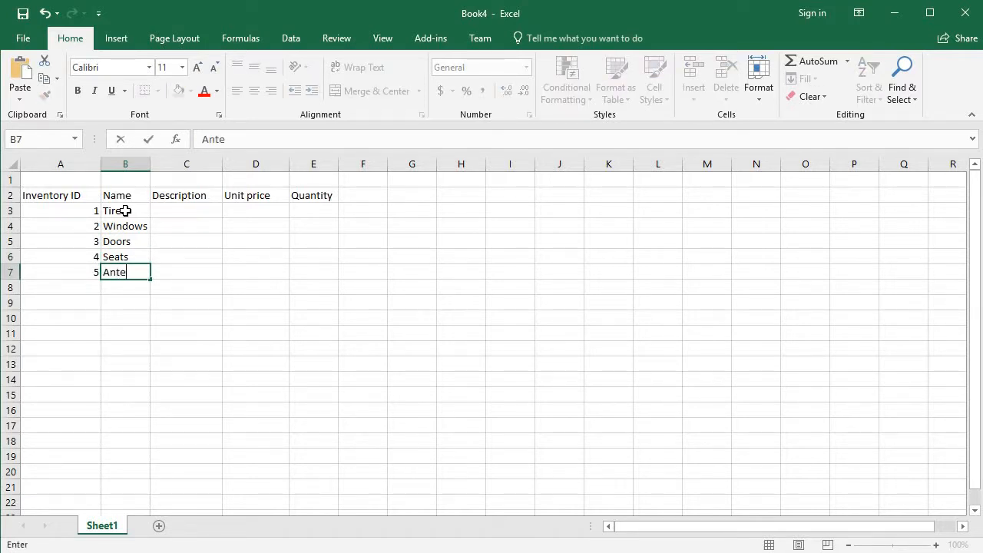
pyautogui.write('nnae')
pyautogui.press('Return')
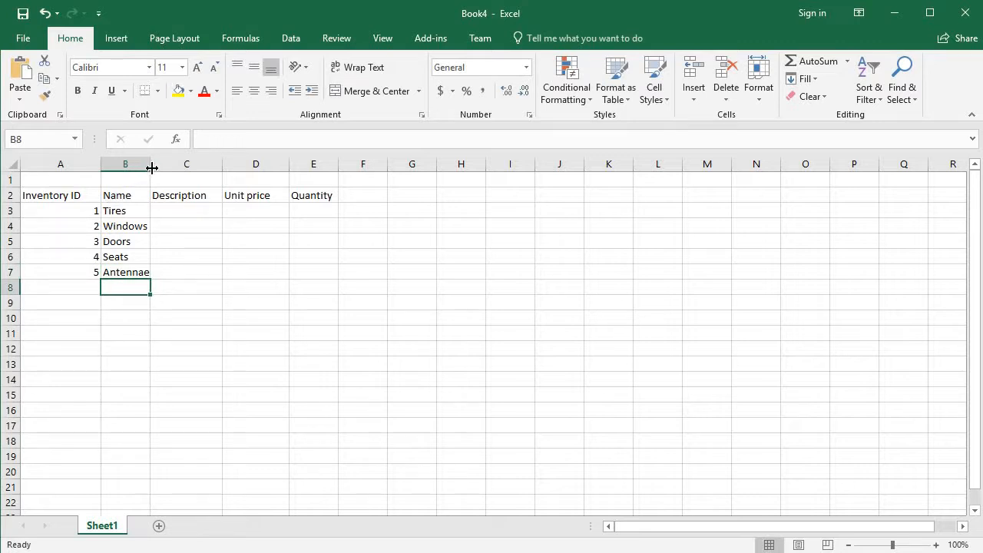
pyautogui.moveTo(152, 167); pyautogui.dragTo(161, 167)
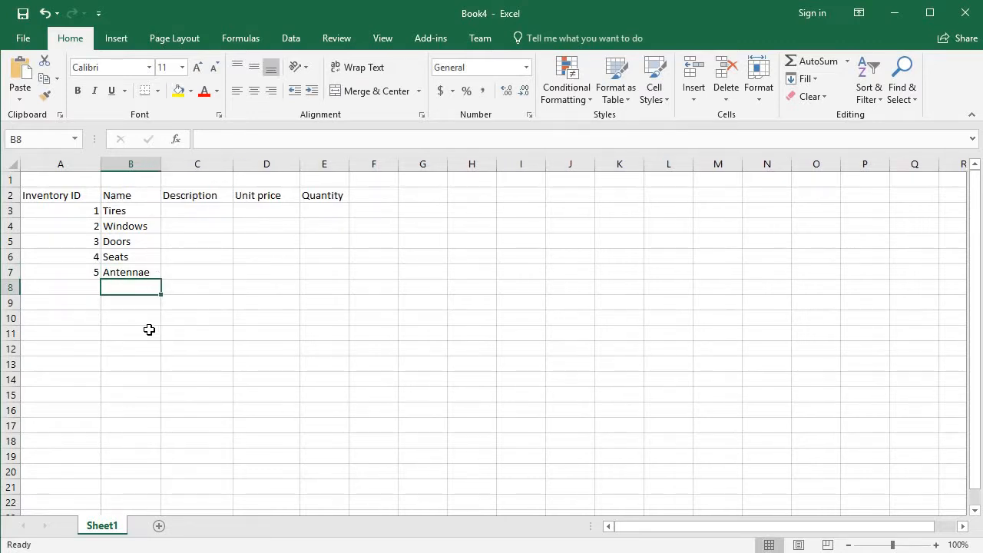
# - Enter the descriptions "round and made of rubber" in cell C3 and "flat and made of glass" in cell C4
pyautogui.click(208, 211)
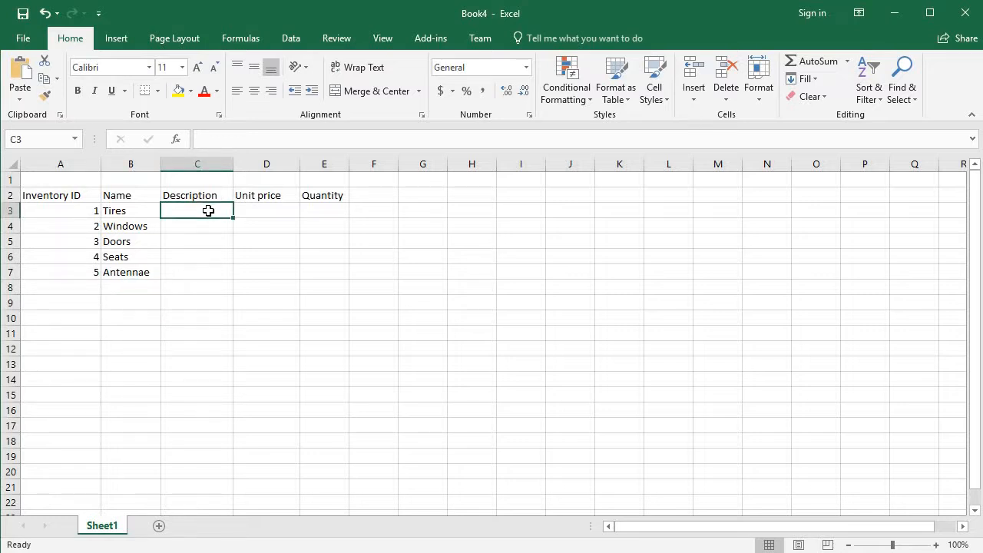
pyautogui.write('r')
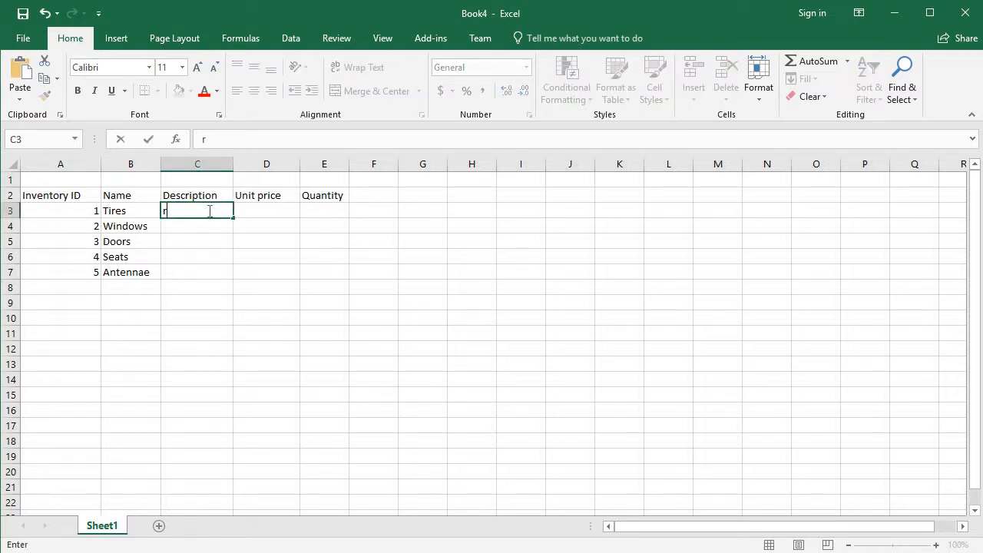
pyautogui.write('ound and made o')
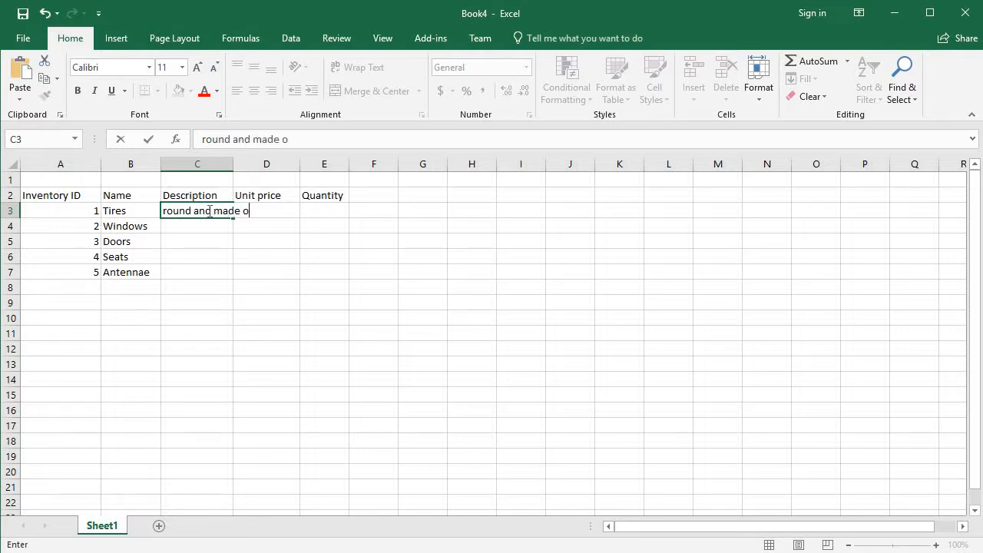
pyautogui.write('f rubber')
pyautogui.press('Return')
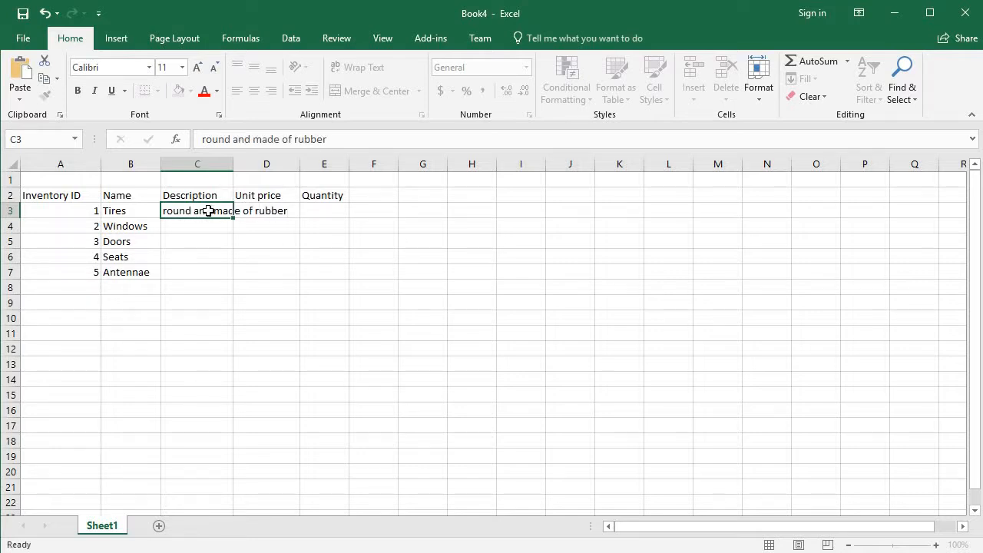
pyautogui.write('fla')
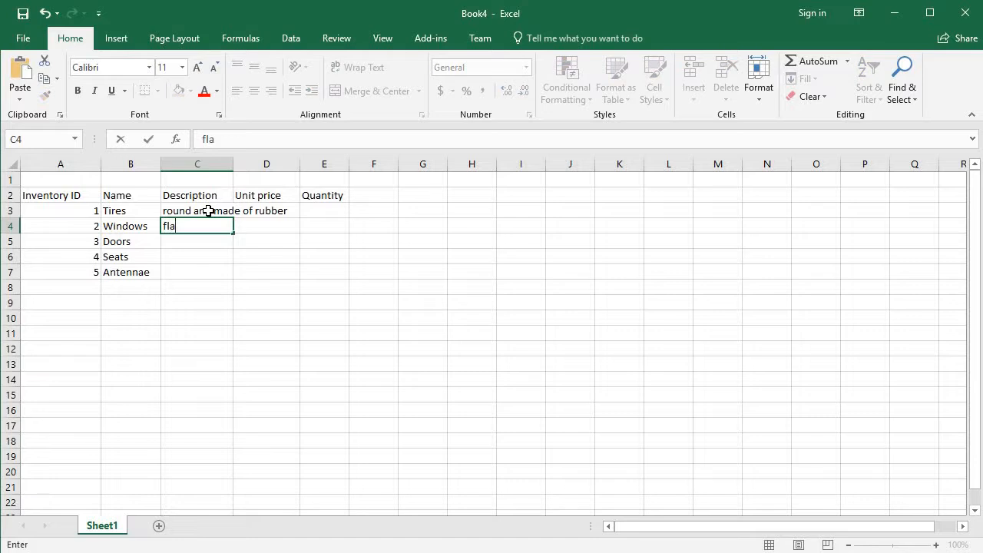
pyautogui.write('t and made of cg')
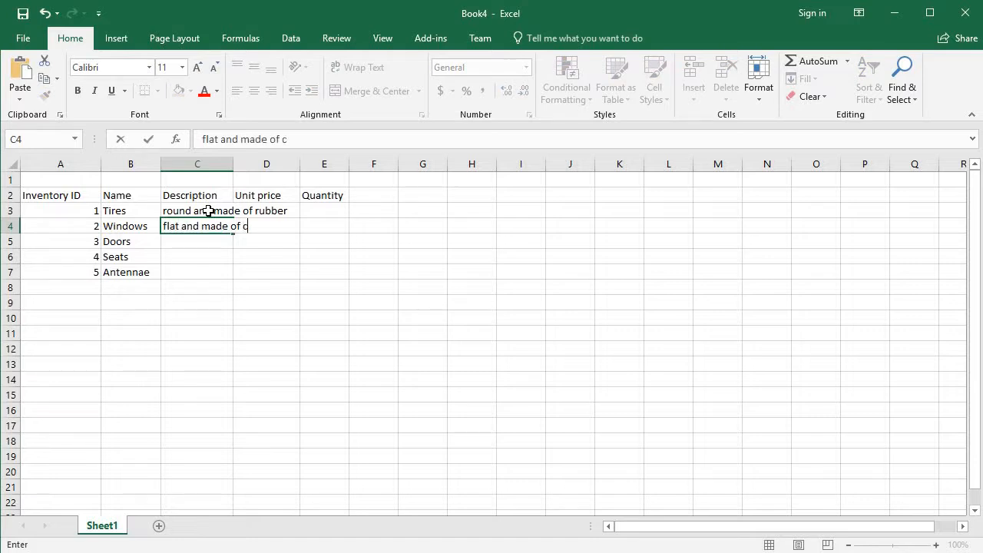
pyautogui.press('BackSpace')
pyautogui.press('BackSpace')
pyautogui.write('glass')
pyautogui.press('Return')
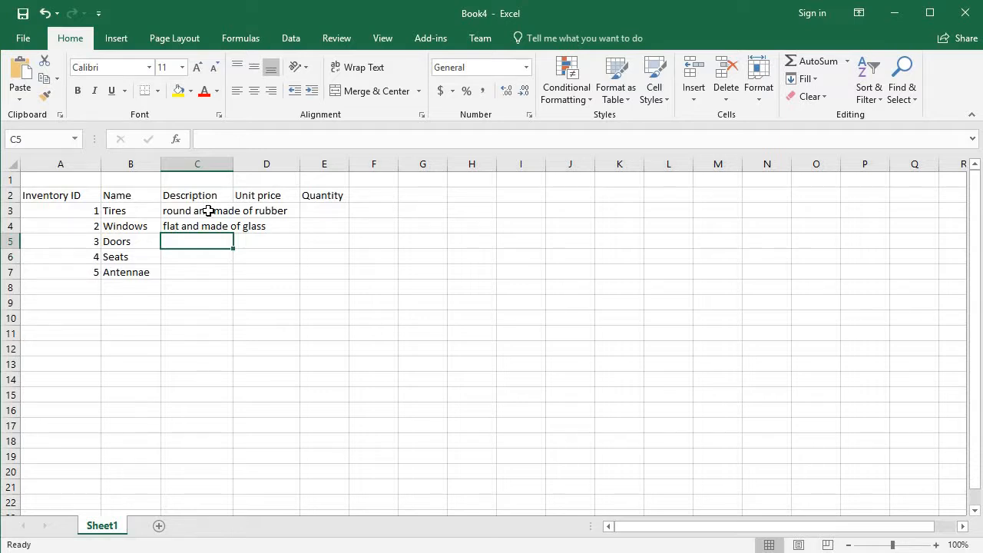
# - Enter the descriptions "door shaped metal" for the doors in cell C5 and "bucket" for the seats in cell C6
pyautogui.write('door sh')
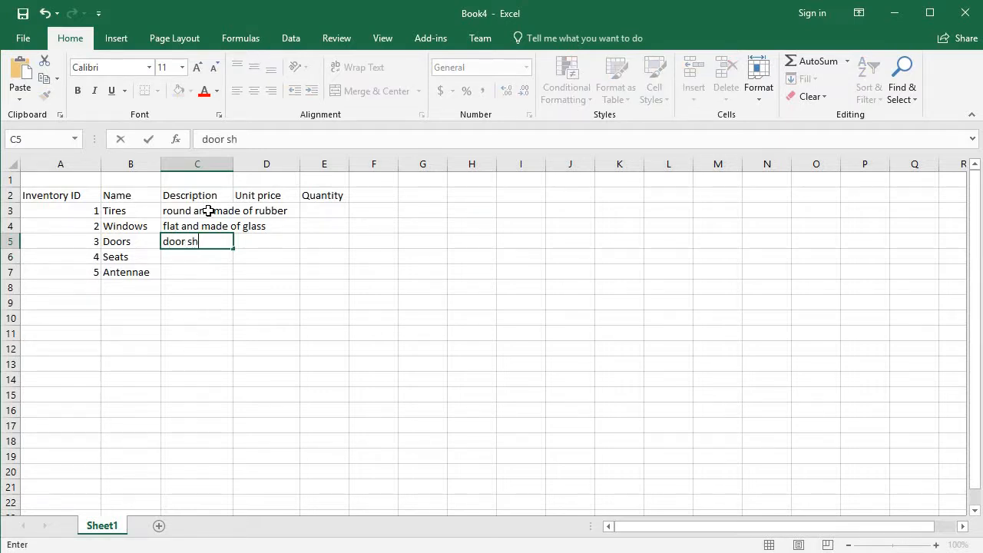
pyautogui.write('aped metal')
pyautogui.press('Return')
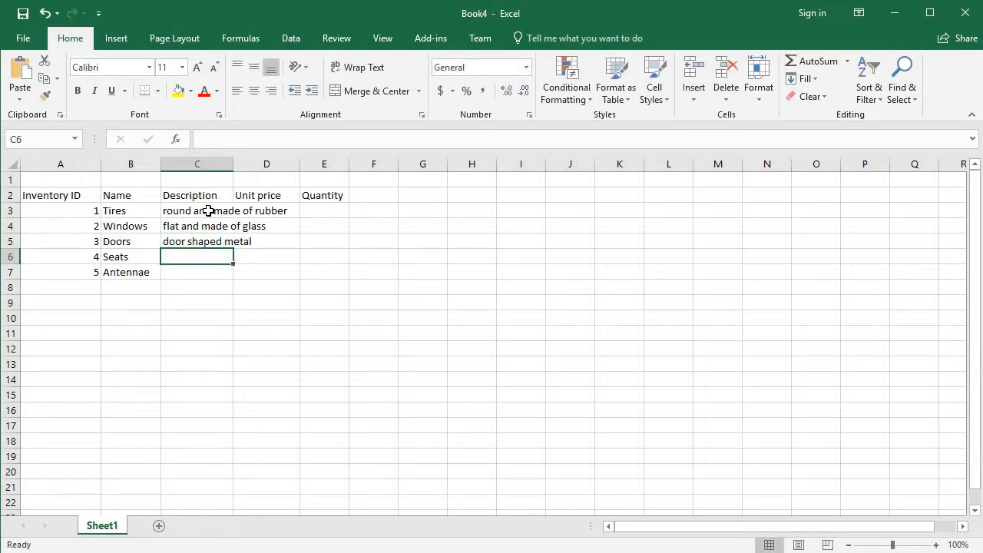
pyautogui.write('stan')
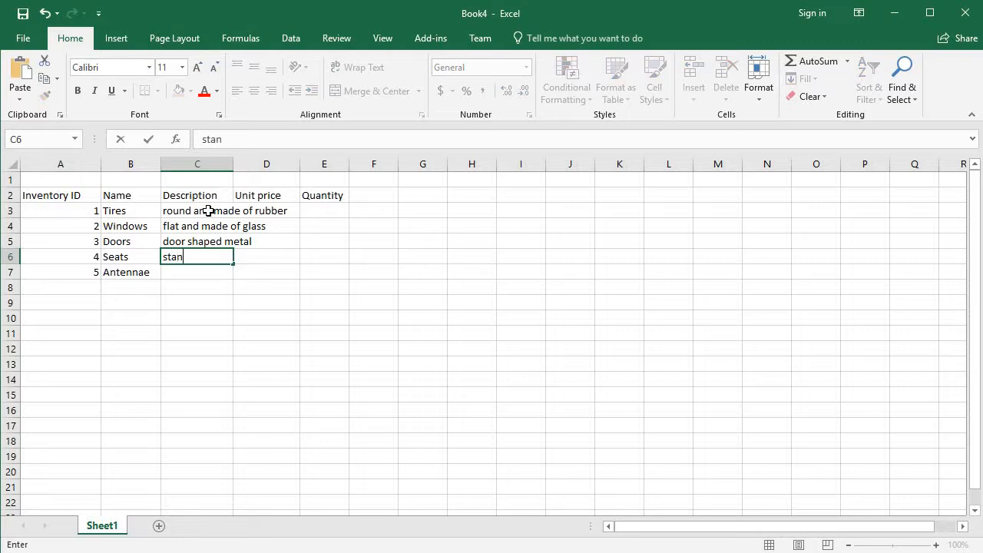
pyautogui.write('ard')
pyautogui.press('BackSpace')
pyautogui.press('BackSpace')
pyautogui.press('BackSpace')
pyautogui.press('BackSpace')
pyautogui.press('BackSpace')
pyautogui.press('BackSpace')
pyautogui.press('BackSpace')
pyautogui.write('bucket')
pyautogui.press('Return')
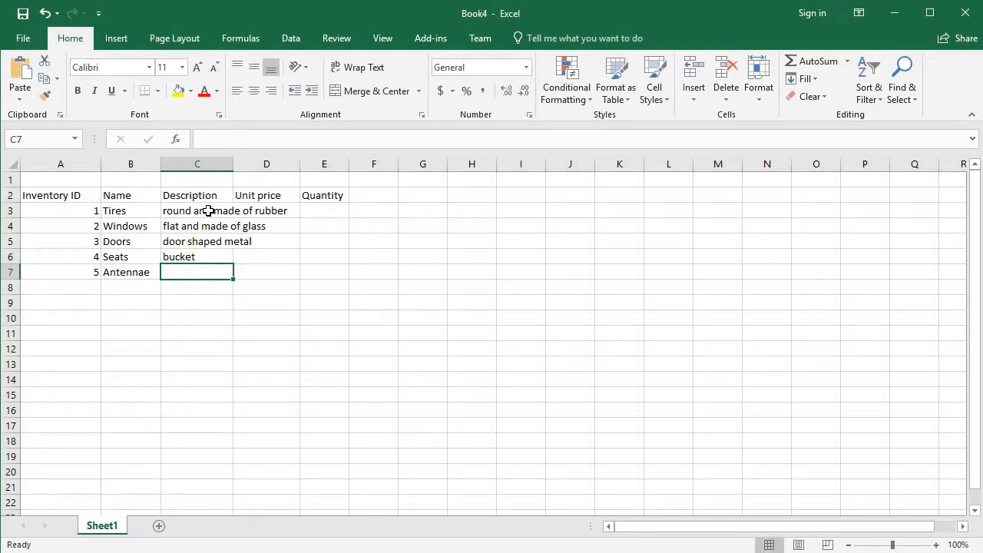
# - Enter the description "long with ball on top" for the antennae in cell C7
pyautogui.write('Ion')
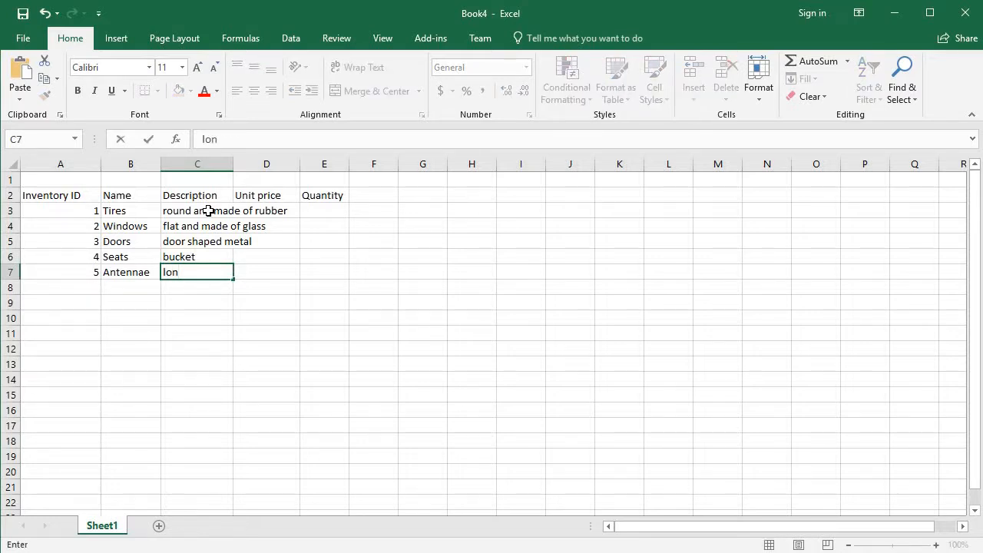
pyautogui.write('g with ball on top')
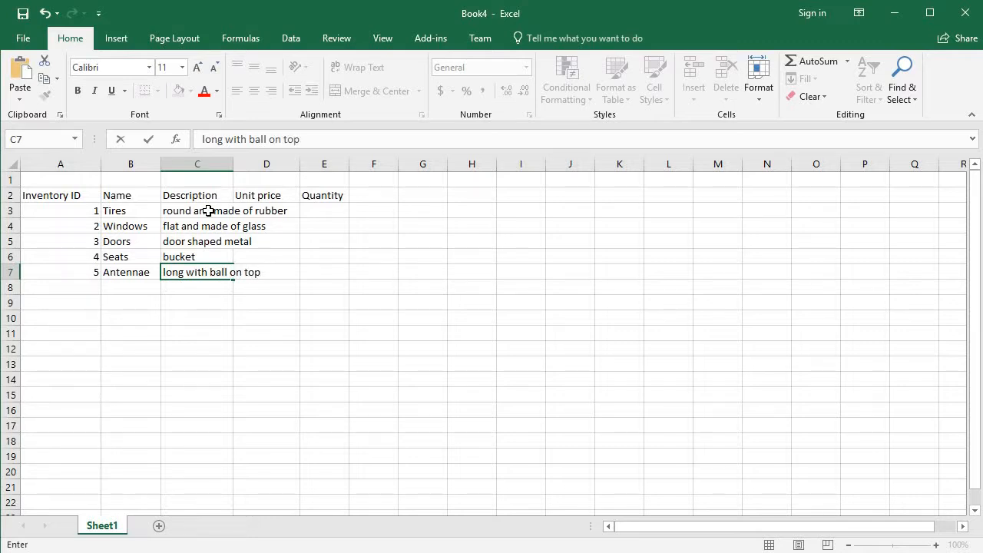
pyautogui.click(194, 320)
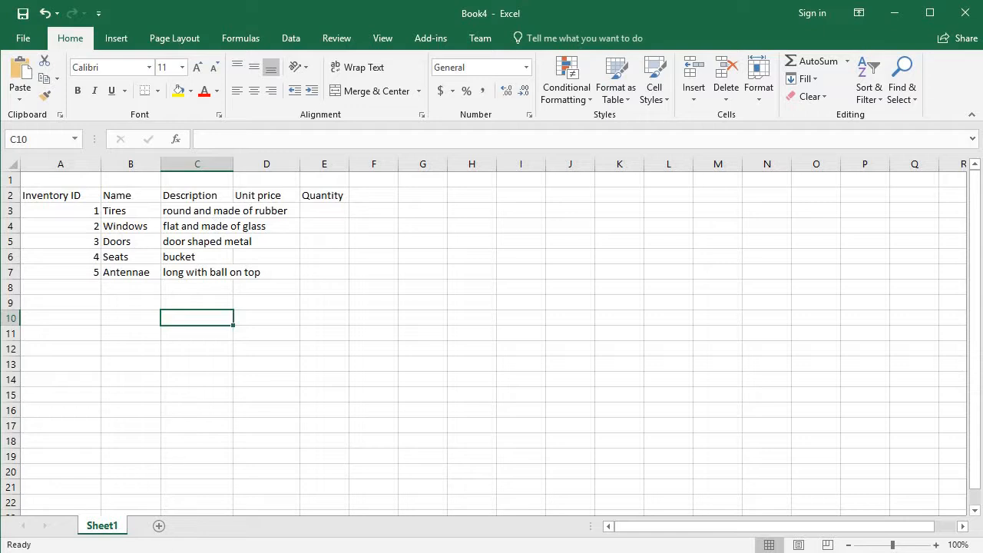
pyautogui.hotkey('alt', 'Tab')
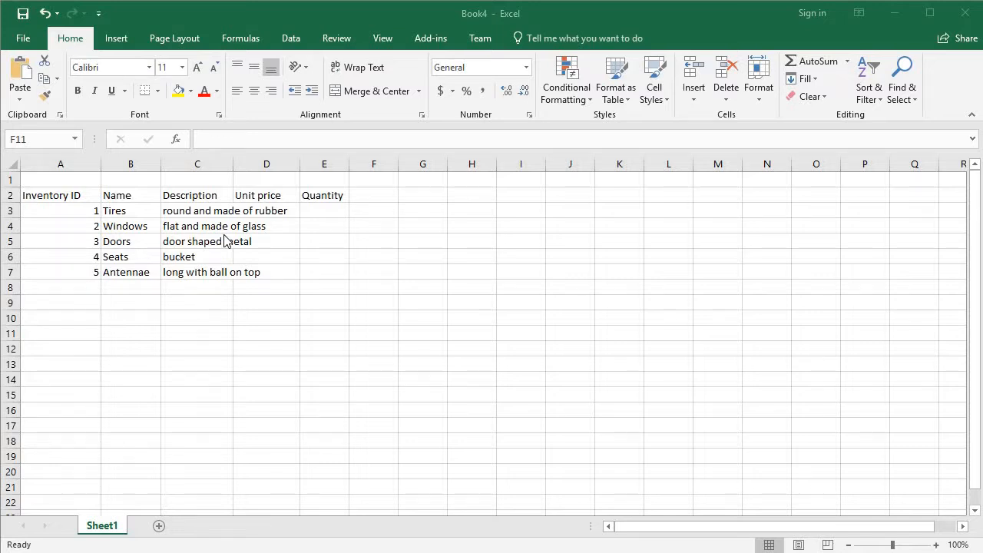
# - AutoFit the column widths for the range A1:F7, and widen the Description column slightly beyond its fitted width
pyautogui.click(39, 179)
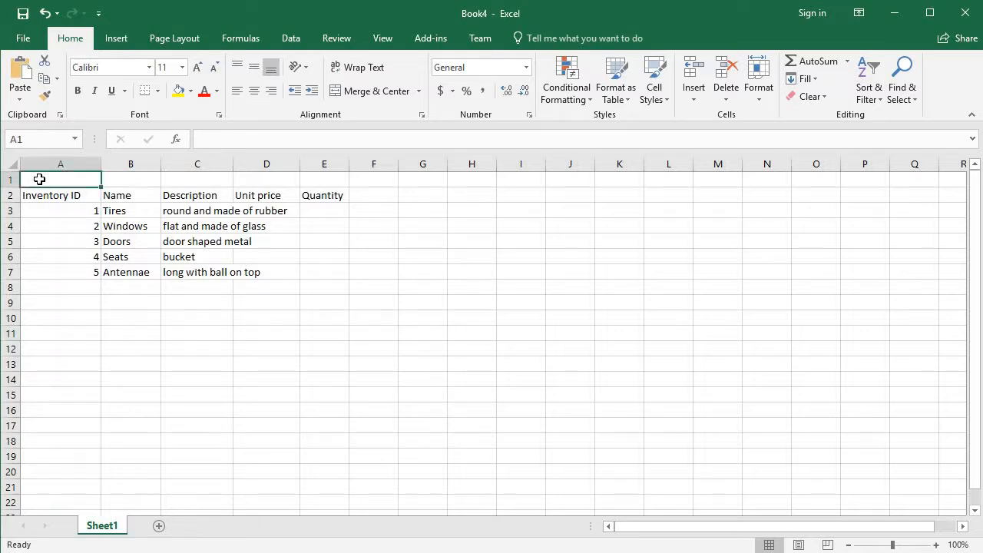
pyautogui.moveTo(40, 180); pyautogui.dragTo(361, 274)
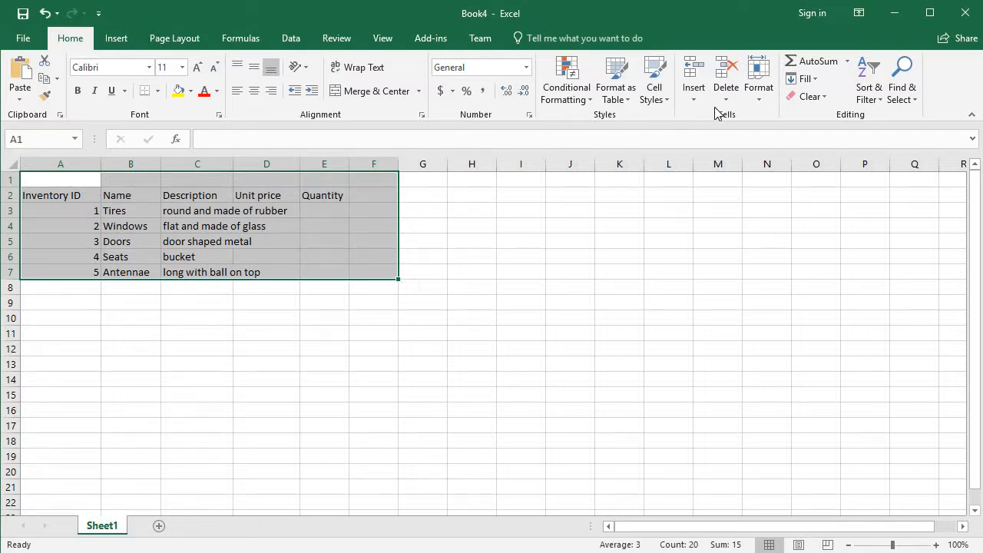
pyautogui.click(763, 101)
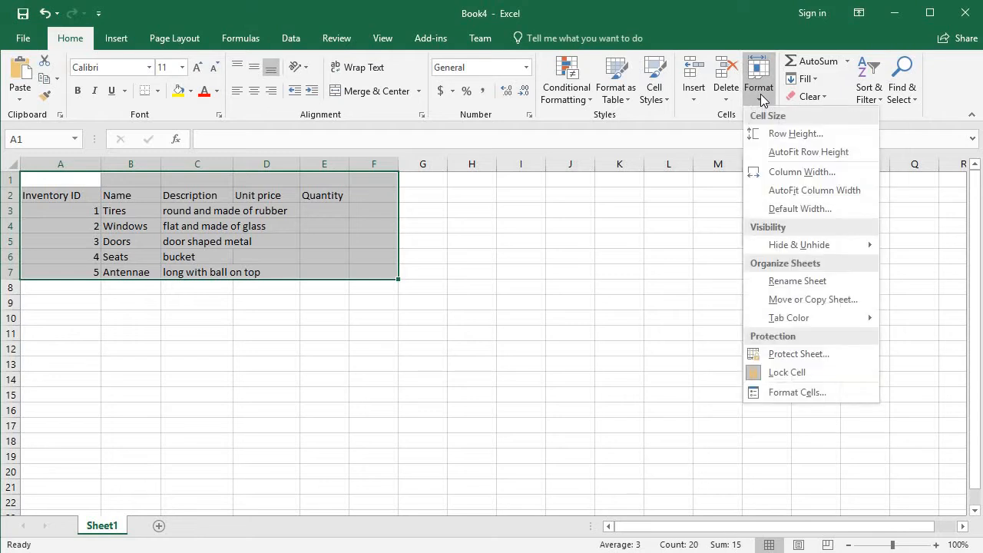
pyautogui.click(777, 198)
pyautogui.click(230, 332)
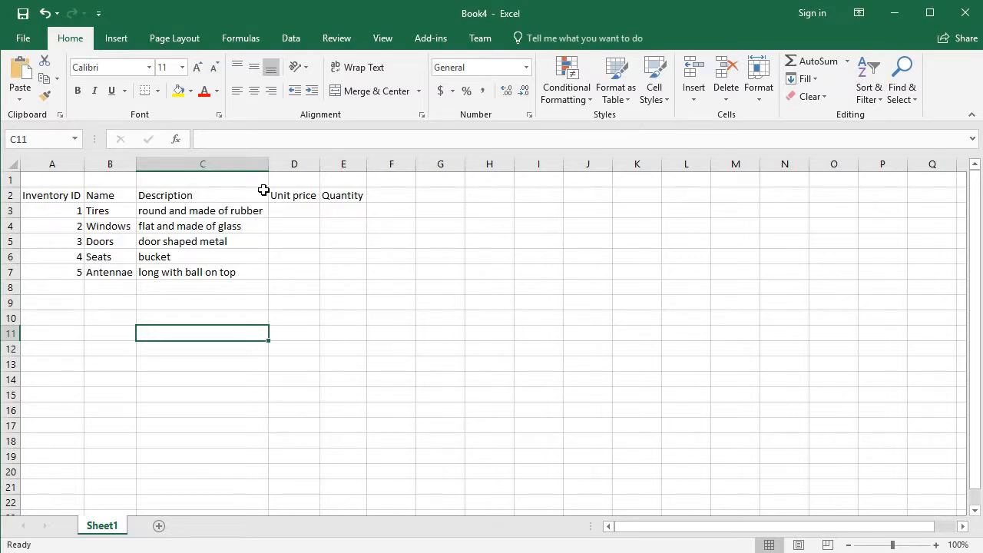
pyautogui.click(111, 277)
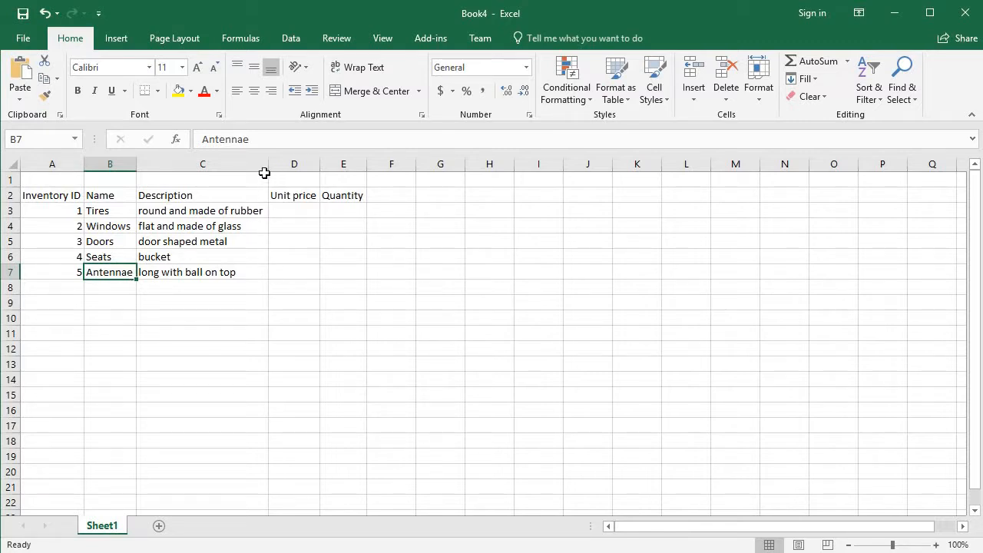
pyautogui.moveTo(268, 164)
pyautogui.mouseDown()
pyautogui.moveTo(292, 162)
pyautogui.moveTo(241, 168)
pyautogui.moveTo(272, 166)
pyautogui.mouseUp()
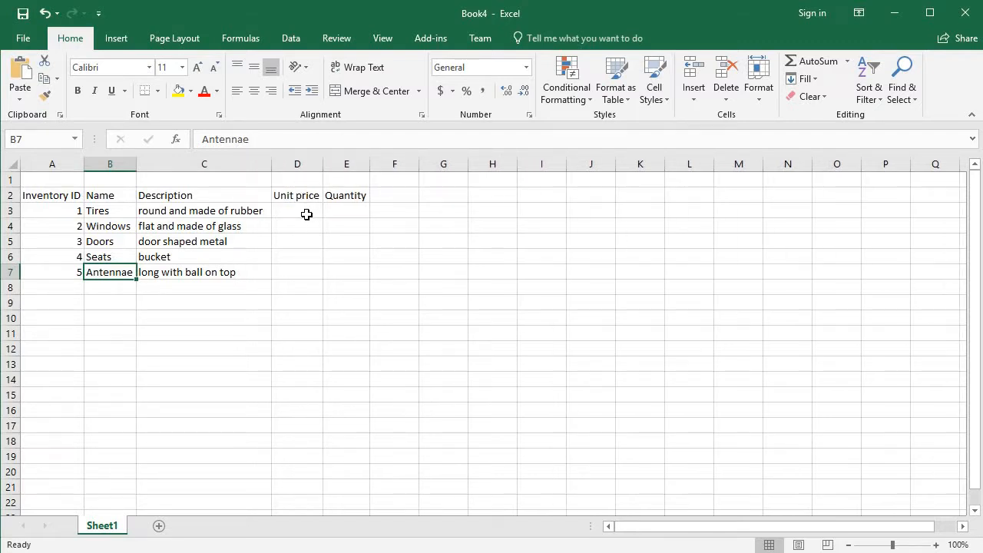
# - Enter the unit prices 53.25, 40, 210, 195 and 6.99 in cells D3 through D7
pyautogui.click(304, 209)
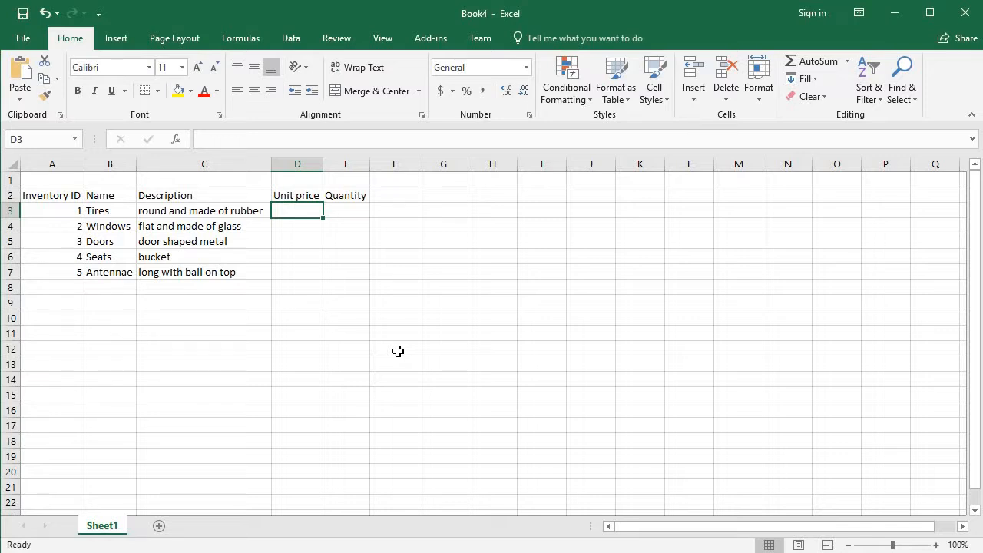
pyautogui.write('3.25')
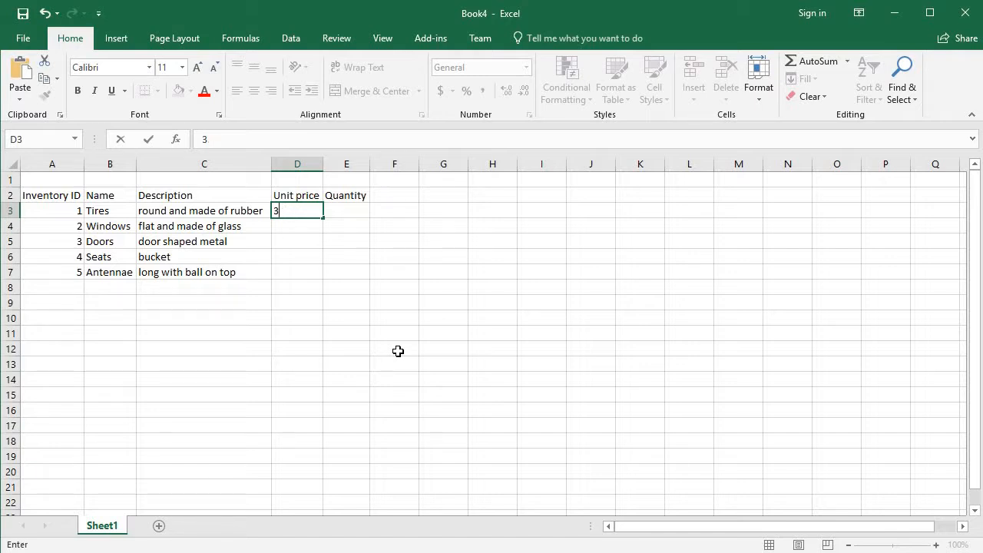
pyautogui.write('53.25')
pyautogui.press('Return')
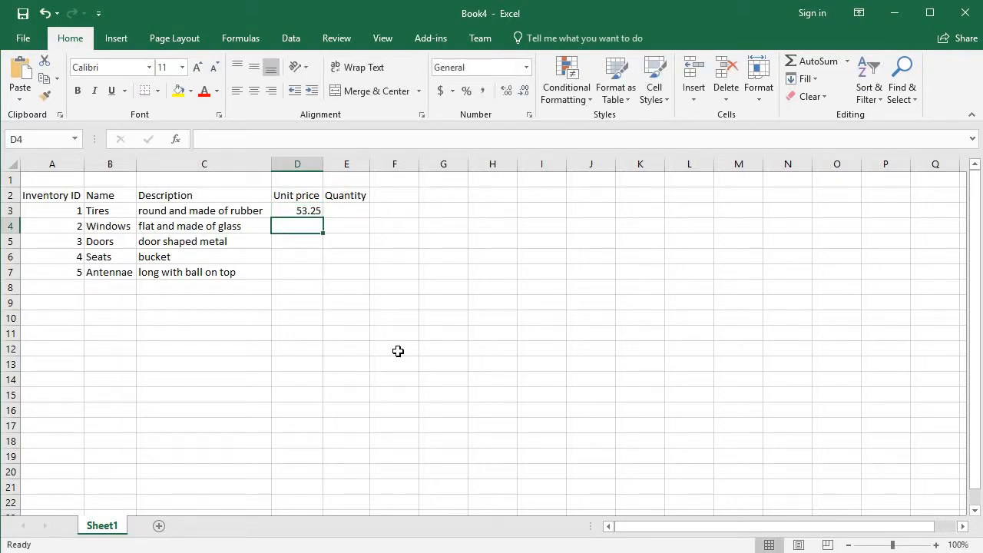
pyautogui.write('40')
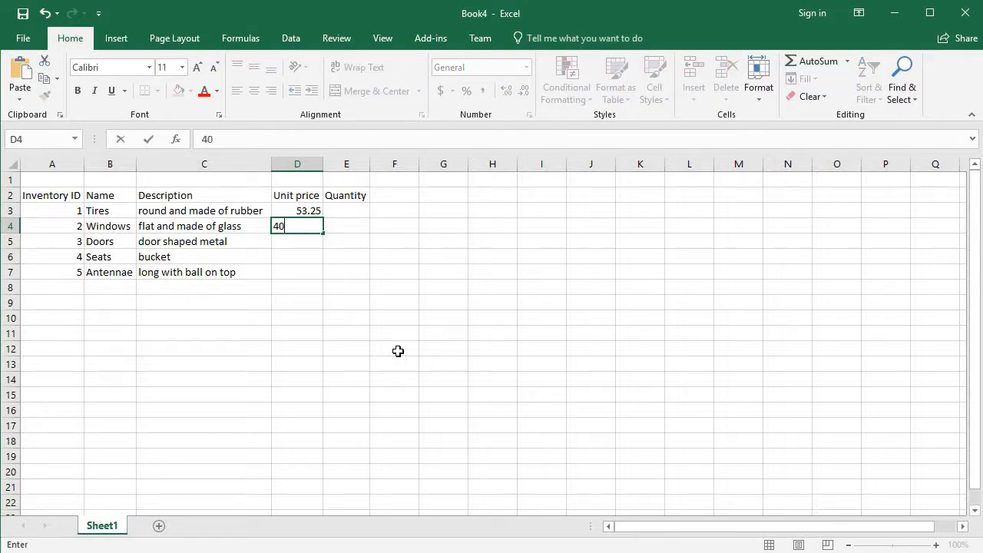
pyautogui.press('Return')
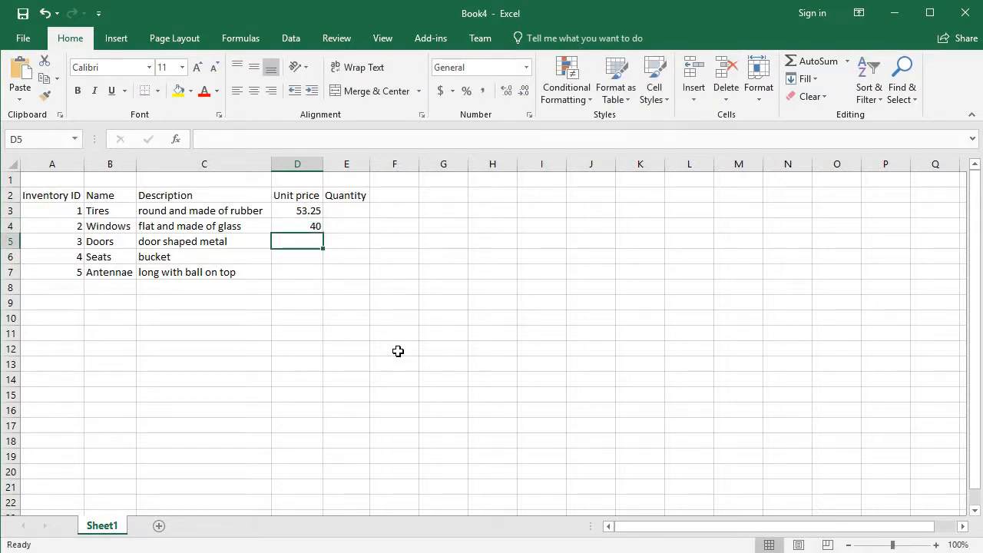
pyautogui.write('210')
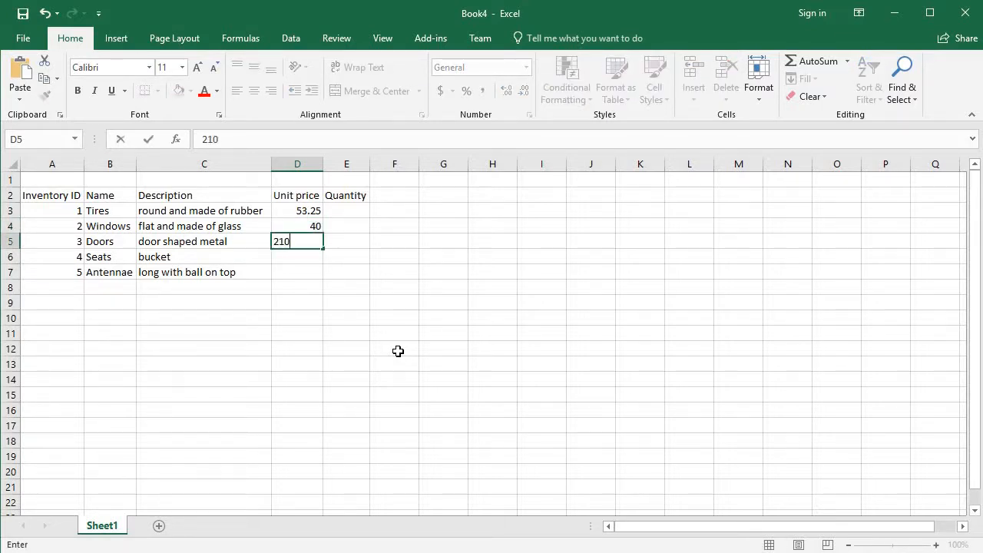
pyautogui.press('Return')
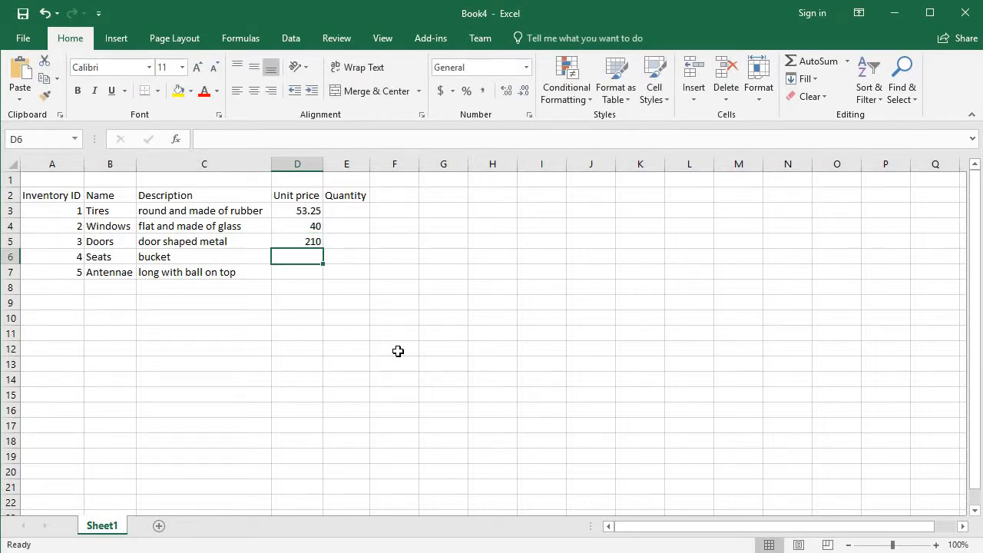
pyautogui.write('195')
pyautogui.press('Return')
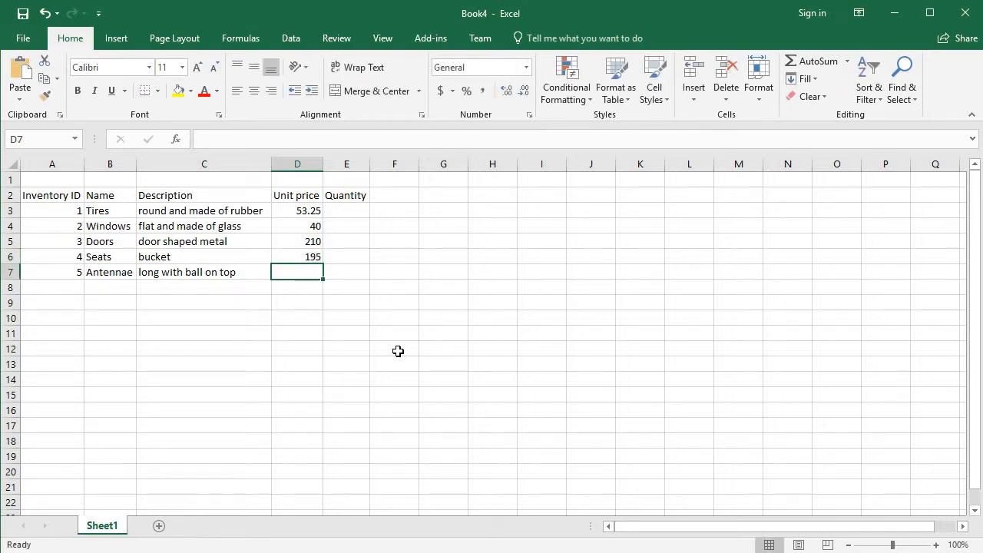
pyautogui.write('6.99')
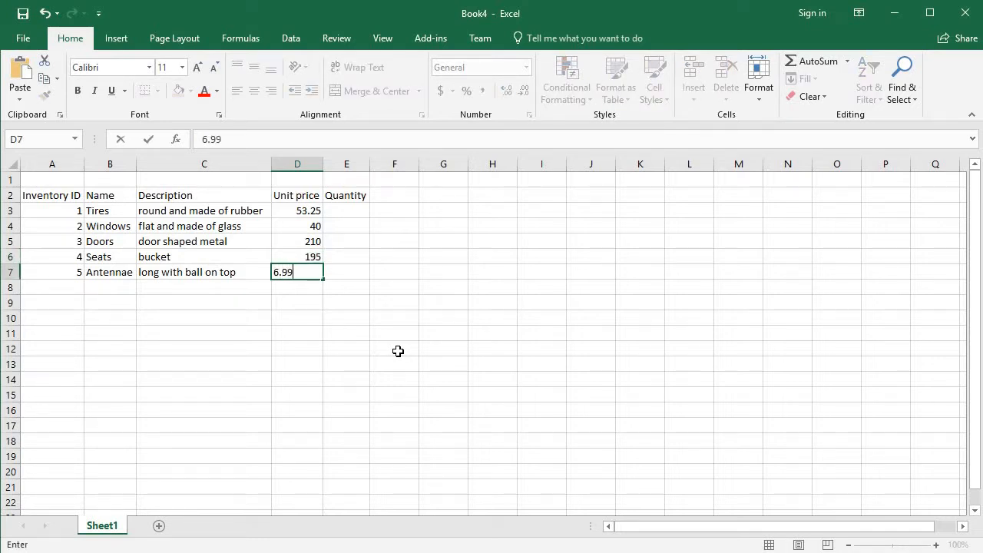
pyautogui.press('Return')
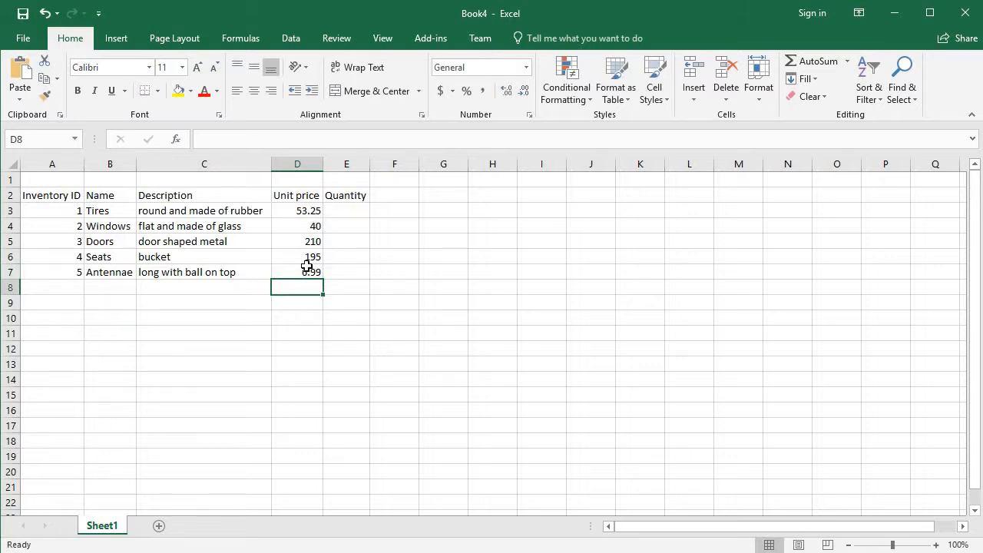
# - Select the range D3:D15 in the Unit price column
pyautogui.click(293, 212)
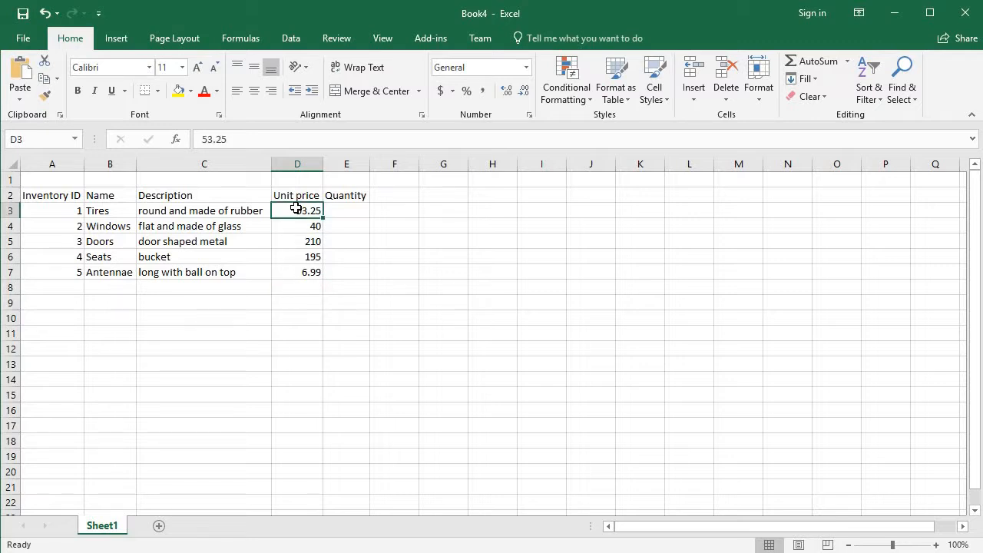
pyautogui.moveTo(292, 230); pyautogui.dragTo(294, 398)
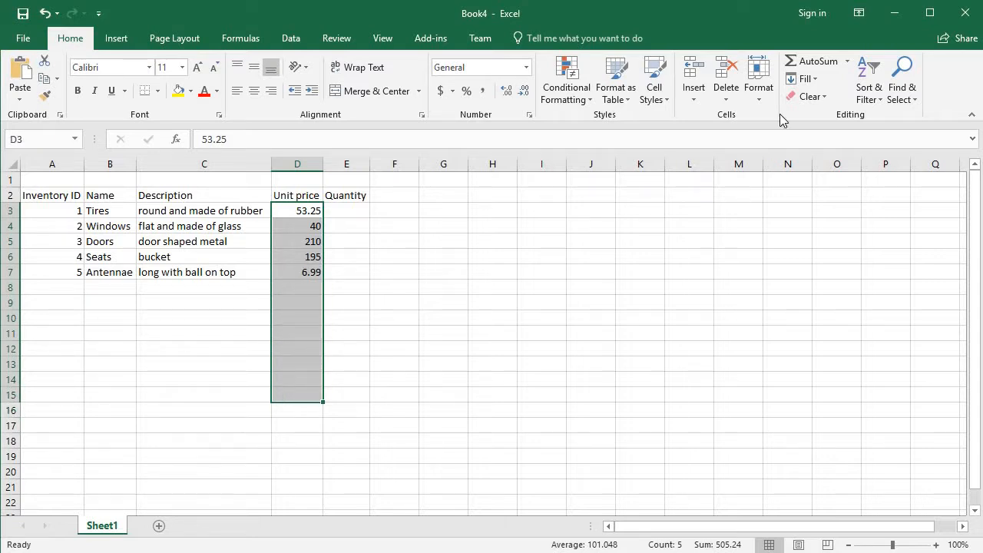
pyautogui.click(759, 92)
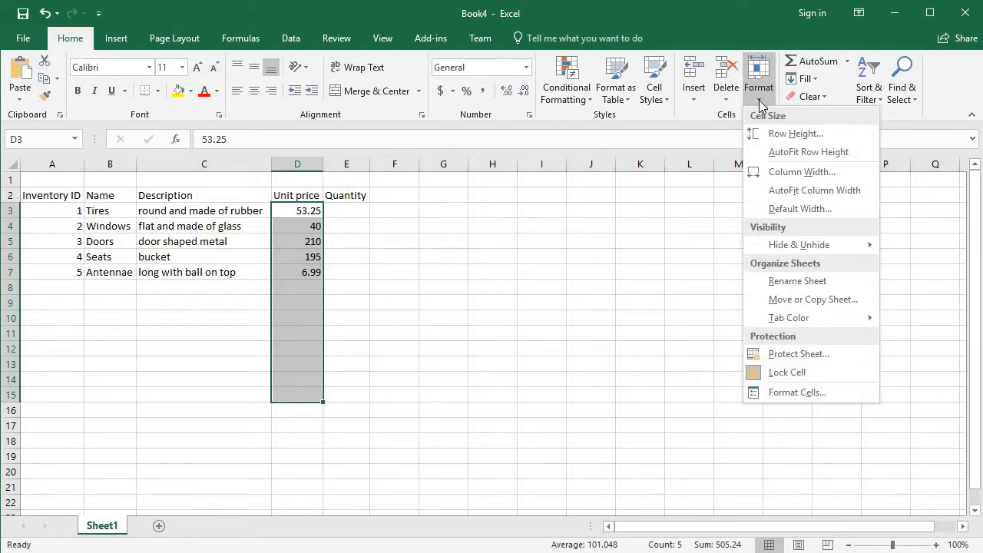
pyautogui.click(795, 393)
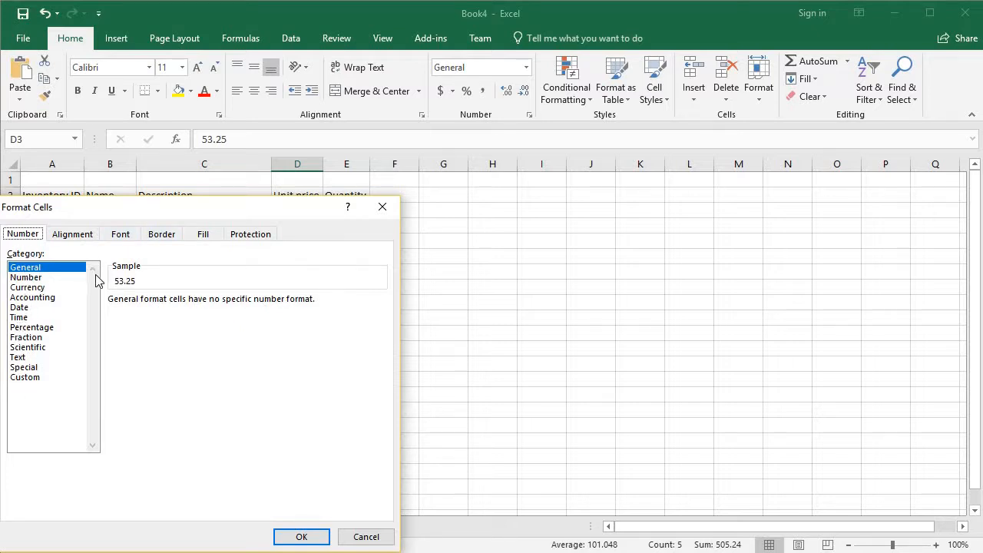
pyautogui.click(368, 537)
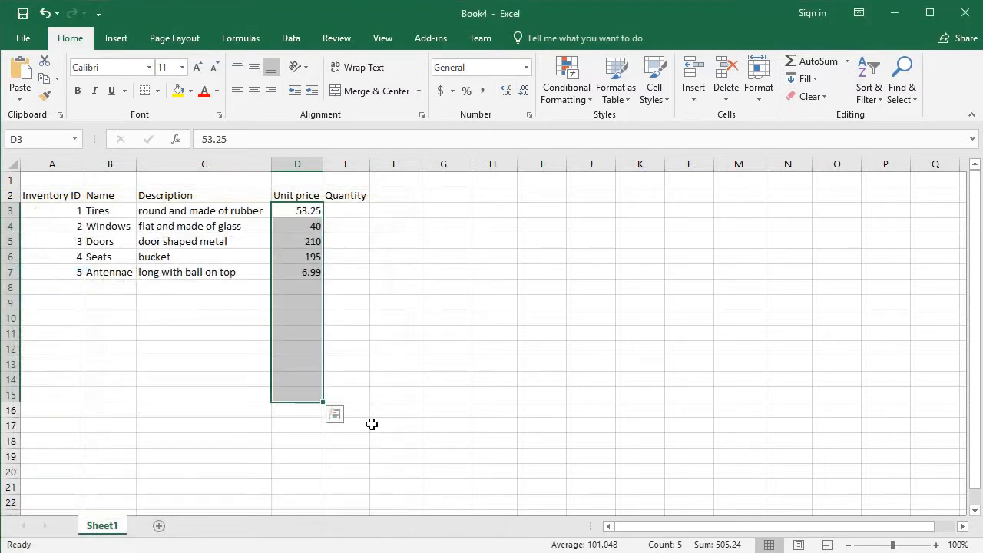
# - Open the cell formatting settings for the selected unit price cells and choose the Currency category
pyautogui.rightClick(289, 301)
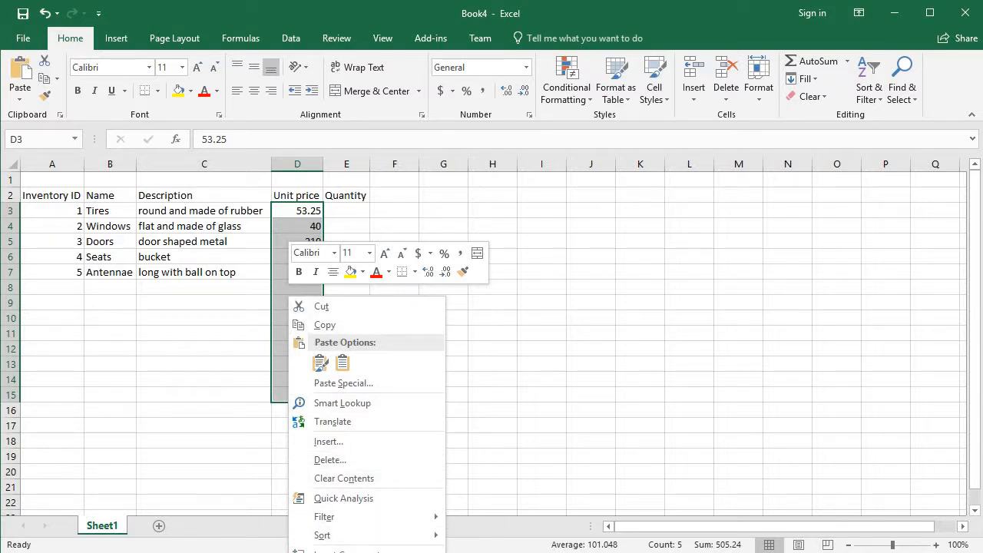
pyautogui.click(338, 552)
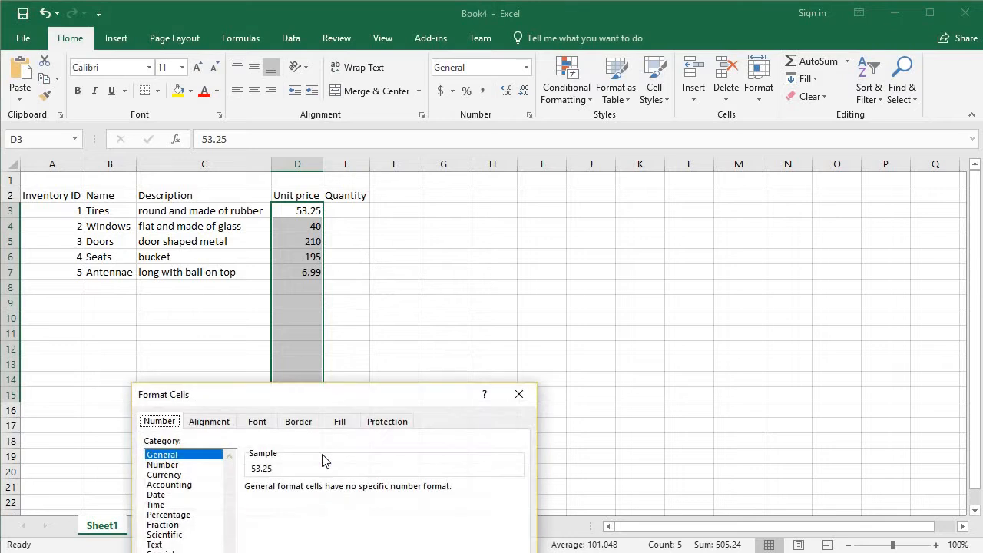
pyautogui.moveTo(316, 395); pyautogui.dragTo(619, 114)
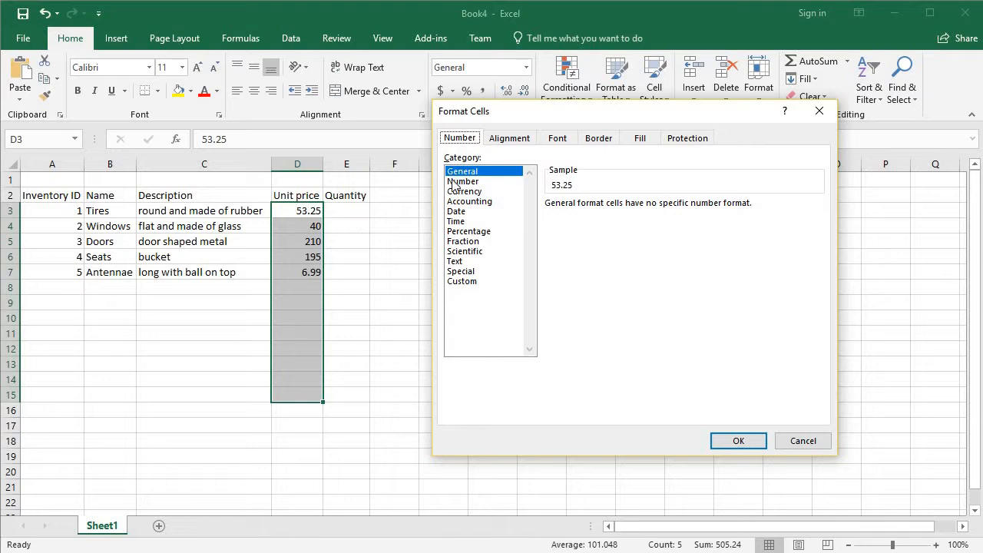
pyautogui.click(459, 192)
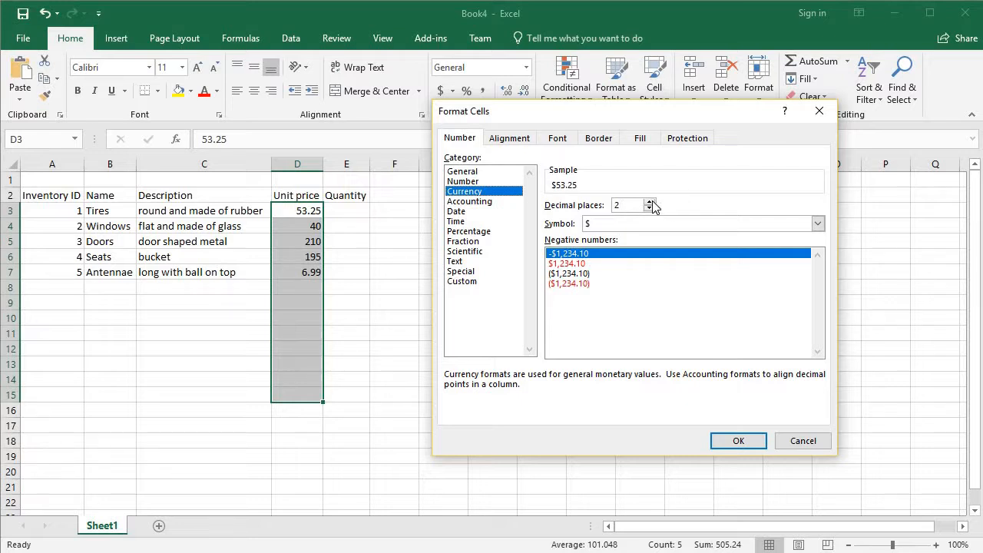
pyautogui.click(649, 209)
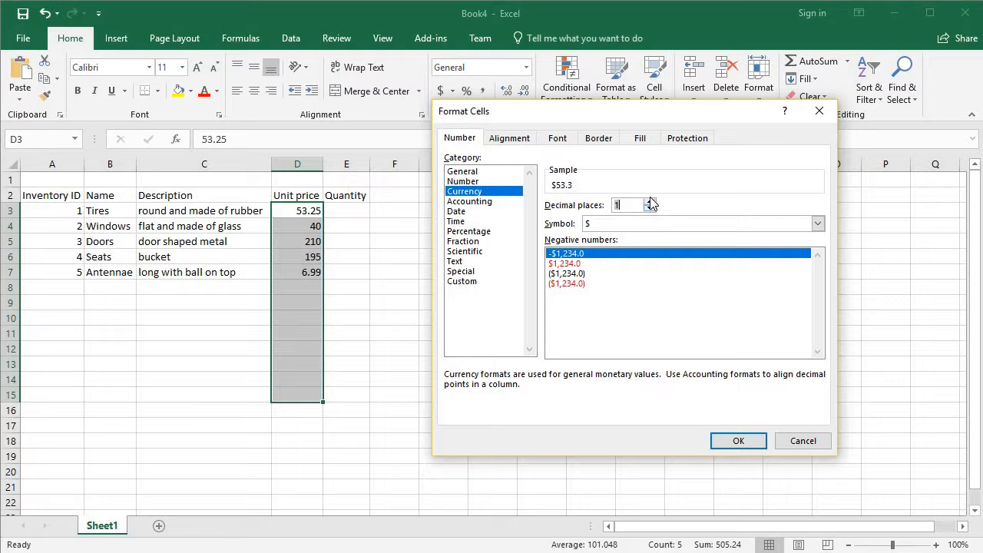
pyautogui.click(649, 201)
pyautogui.click(650, 201)
pyautogui.click(649, 201)
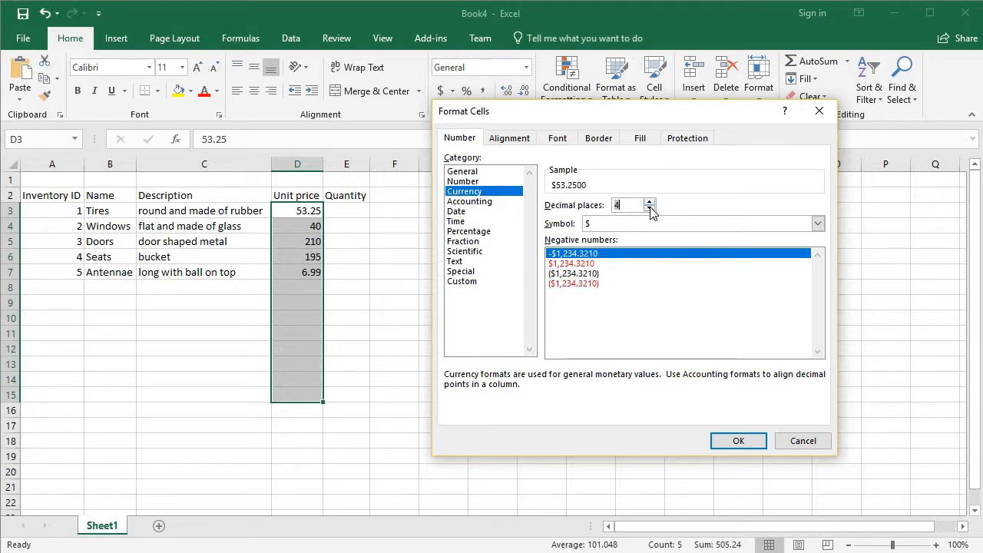
pyautogui.click(649, 209)
pyautogui.click(650, 208)
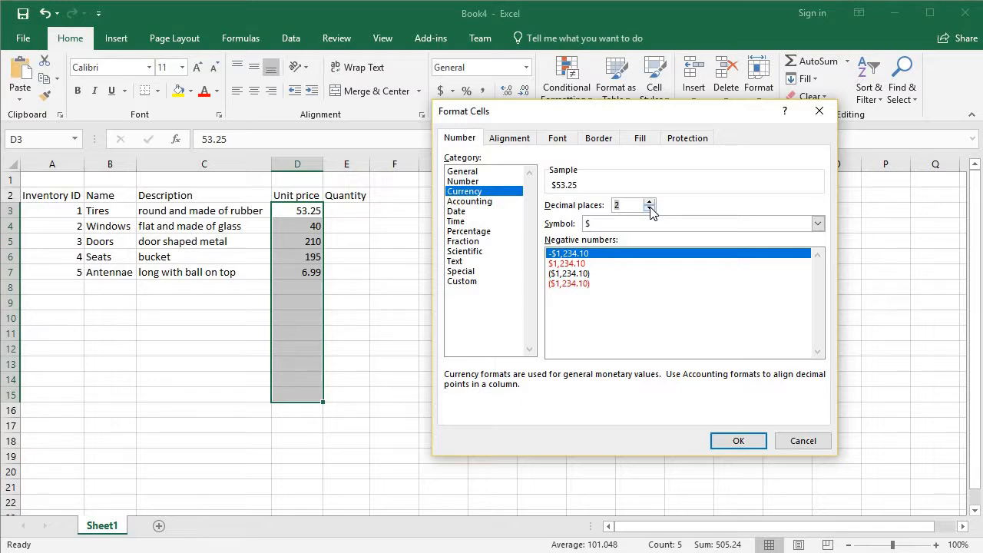
# - Choose red text in parentheses for negative numbers and apply the currency format to the unit prices
pyautogui.click(576, 275)
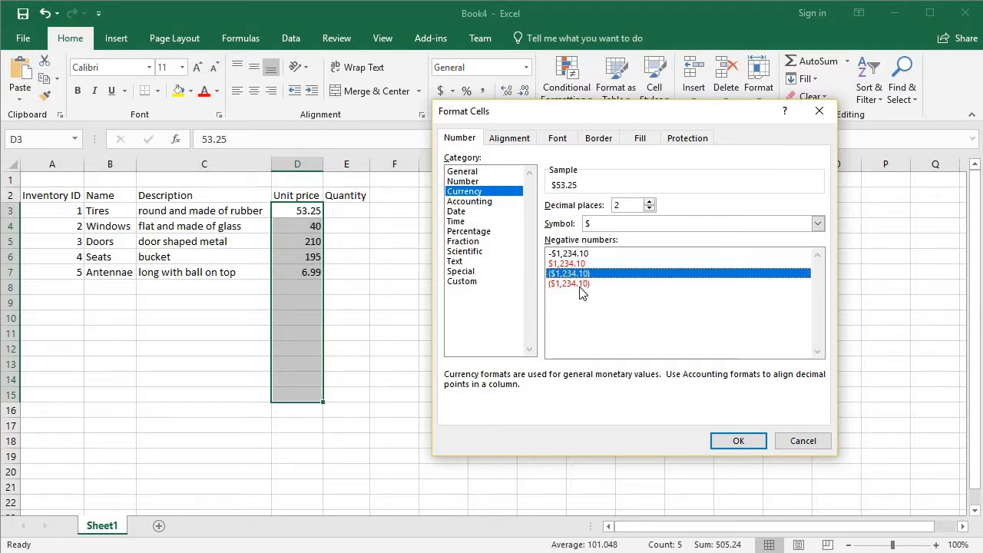
pyautogui.click(569, 284)
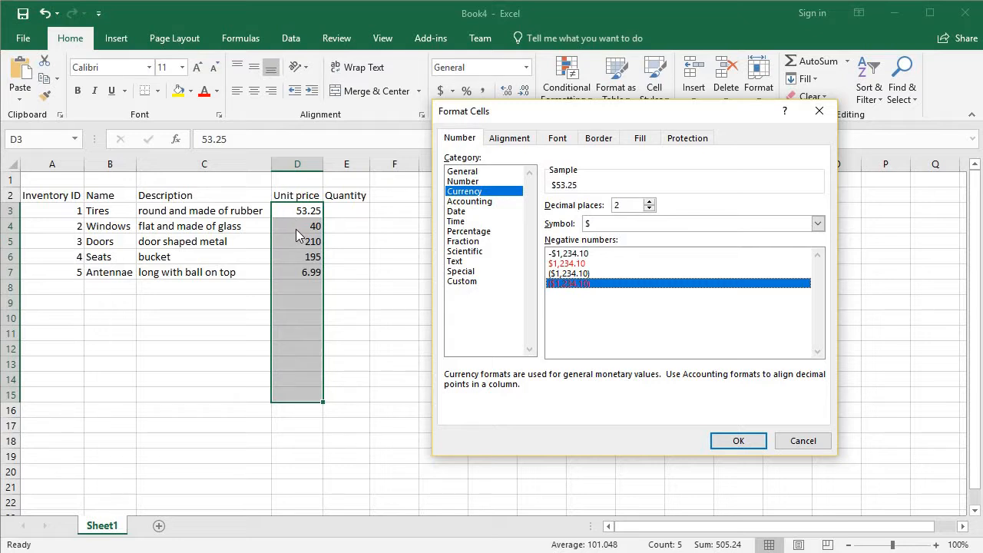
pyautogui.click(726, 441)
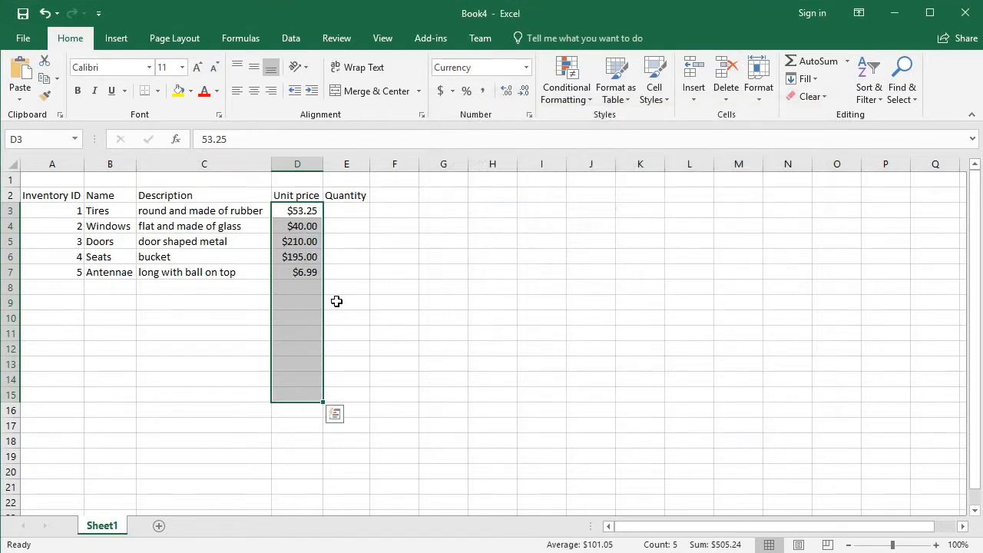
# - Test the negative number format by entering -6.21 in cell D8, and clear that cell
pyautogui.click(296, 292)
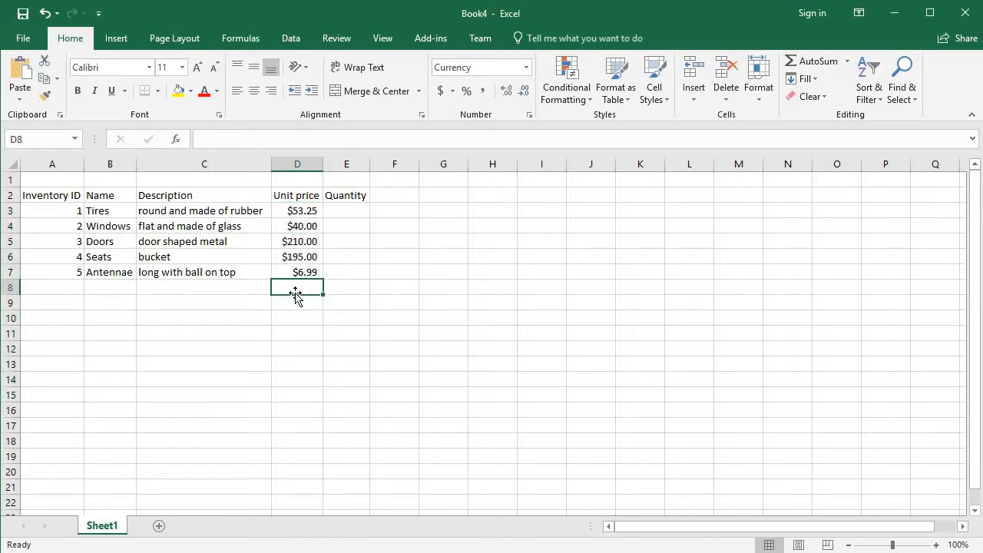
pyautogui.write('-6')
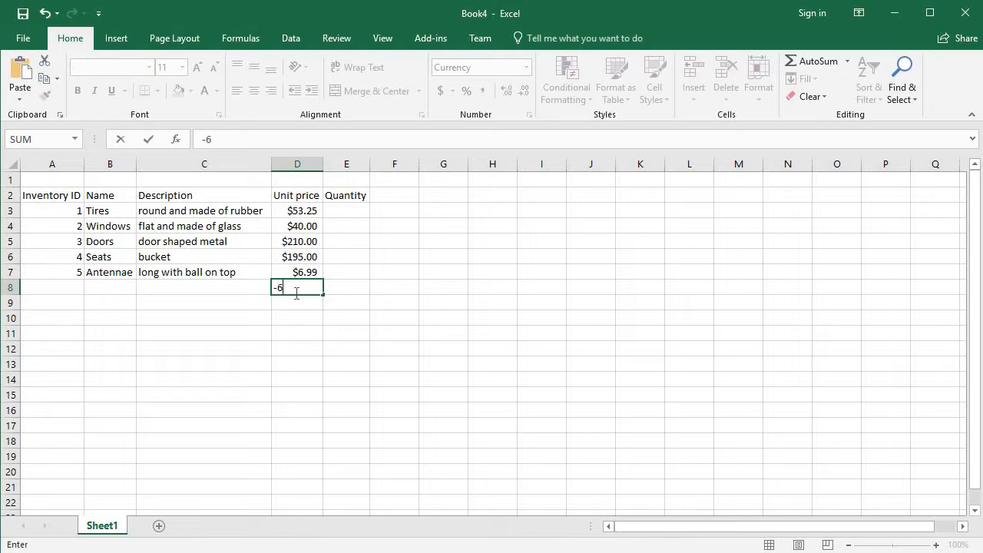
pyautogui.write('.21')
pyautogui.press('Return')
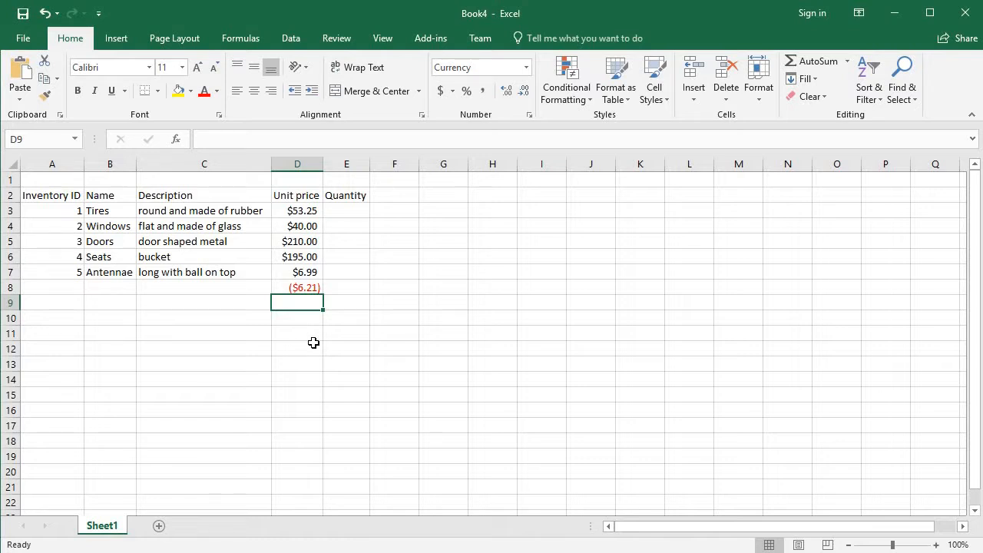
pyautogui.press('Up')
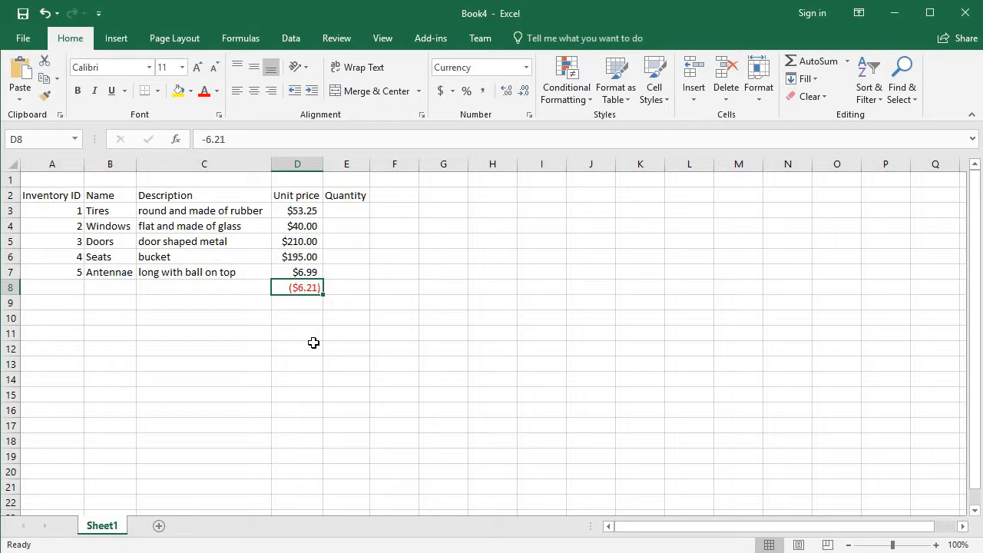
pyautogui.press('Delete')
# - Enter the quantities 2, 6, 4, 1 and 8 in cells E3 through E7
pyautogui.click(338, 212)
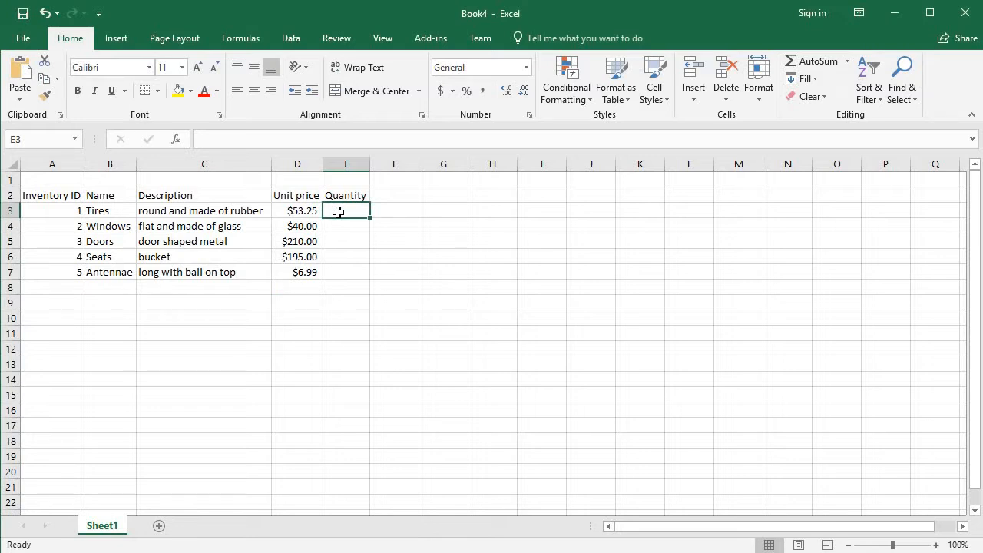
pyautogui.write('2')
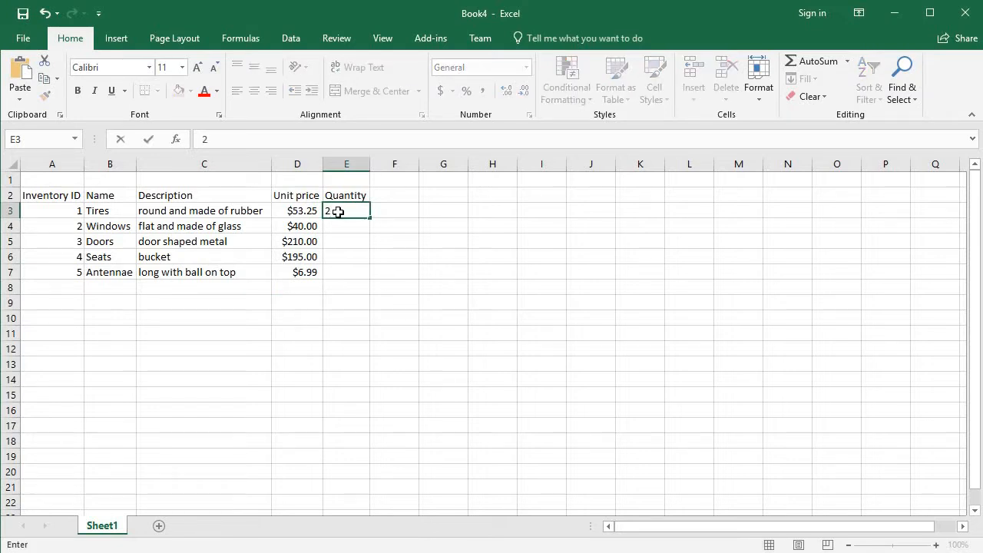
pyautogui.press('Return')
pyautogui.write('6')
pyautogui.press('Return')
pyautogui.write('4')
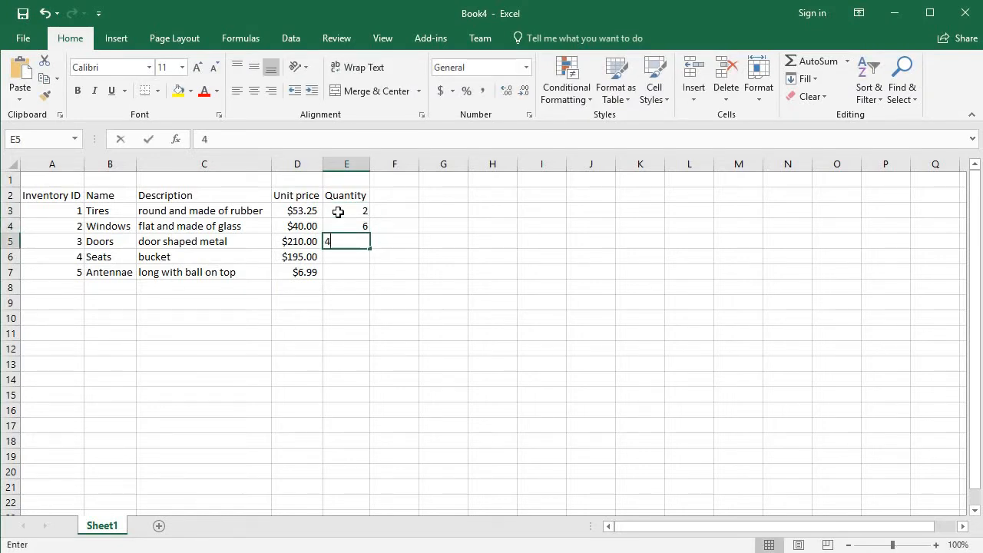
pyautogui.press('Return')
pyautogui.write('1')
pyautogui.press('Return')
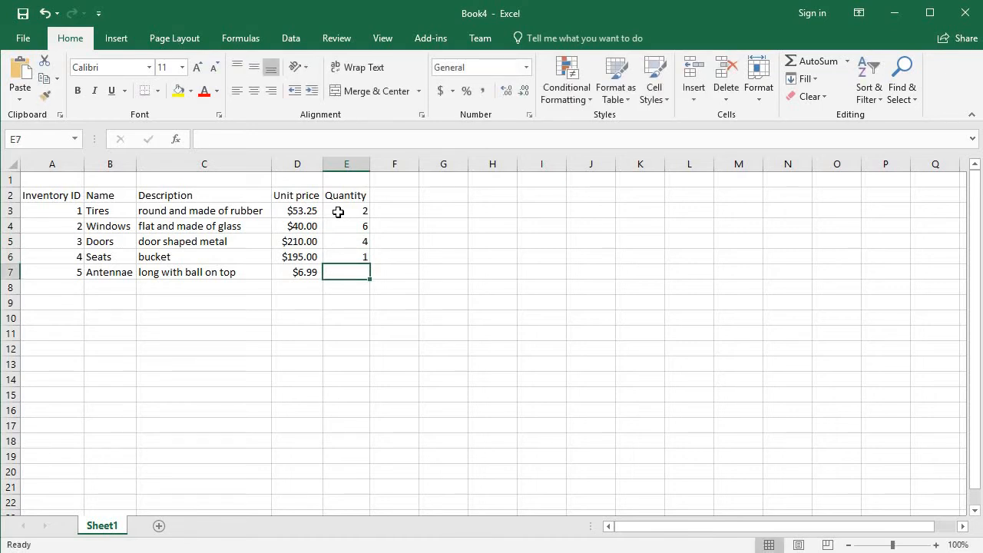
pyautogui.write('8')
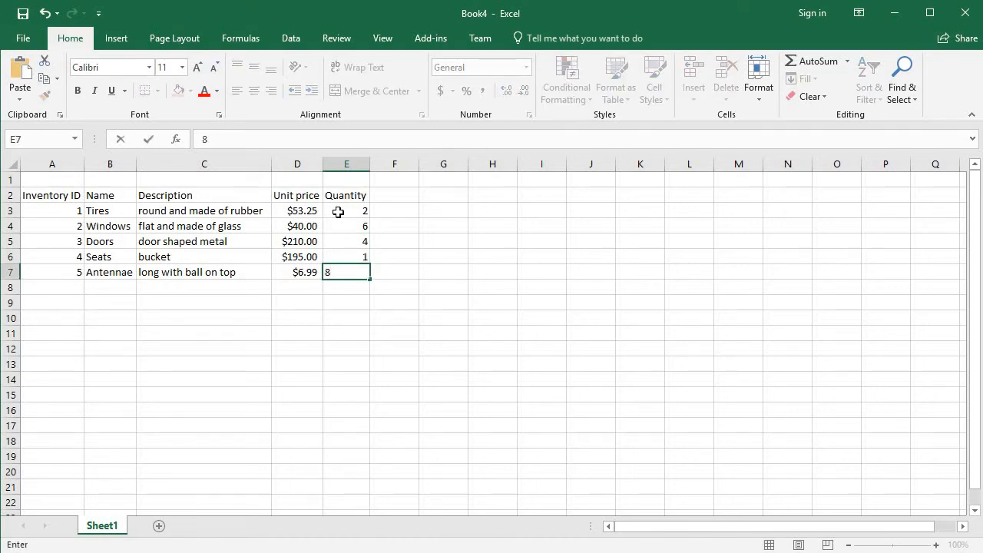
pyautogui.press('Return')
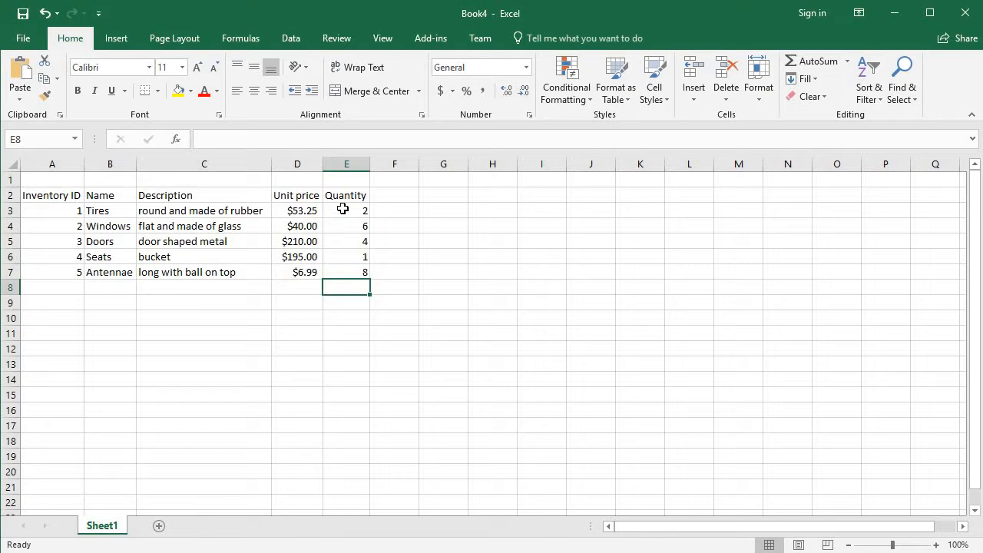